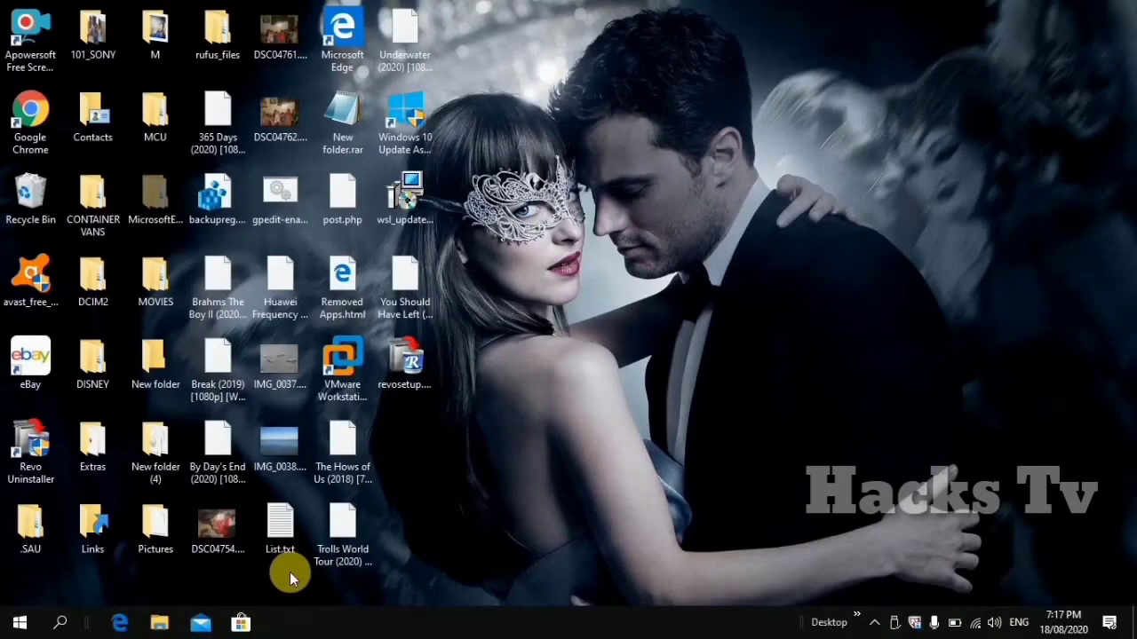
Refresh the desktop, switch to File Explorer and try to open USB Drive (E:) from This PC
right_click(623, 241)
click(645, 293)
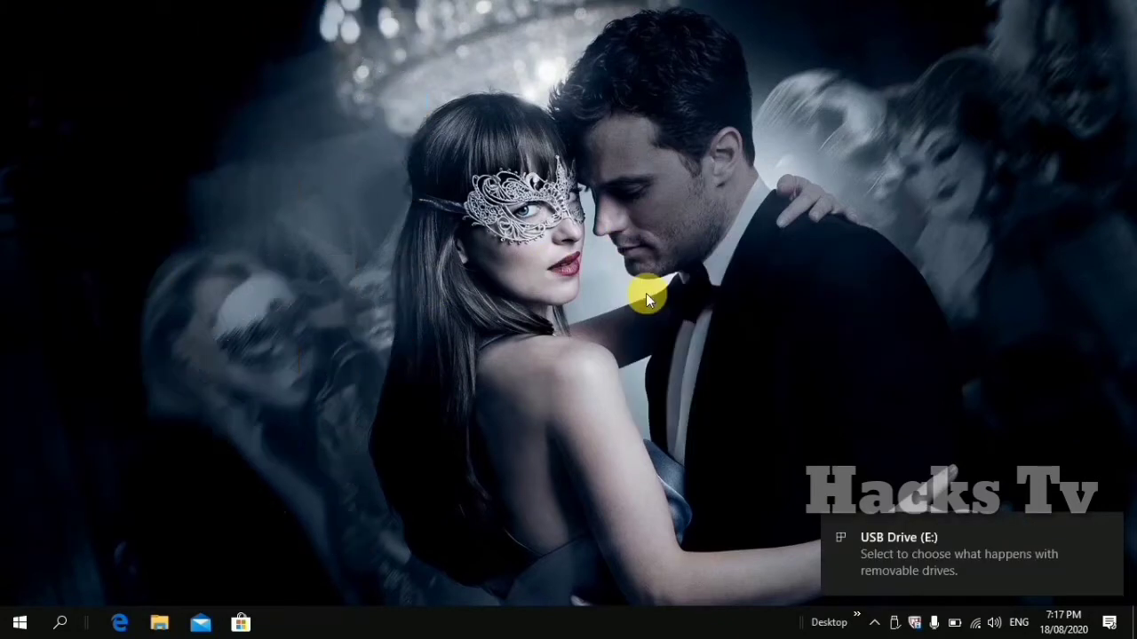
click(160, 624)
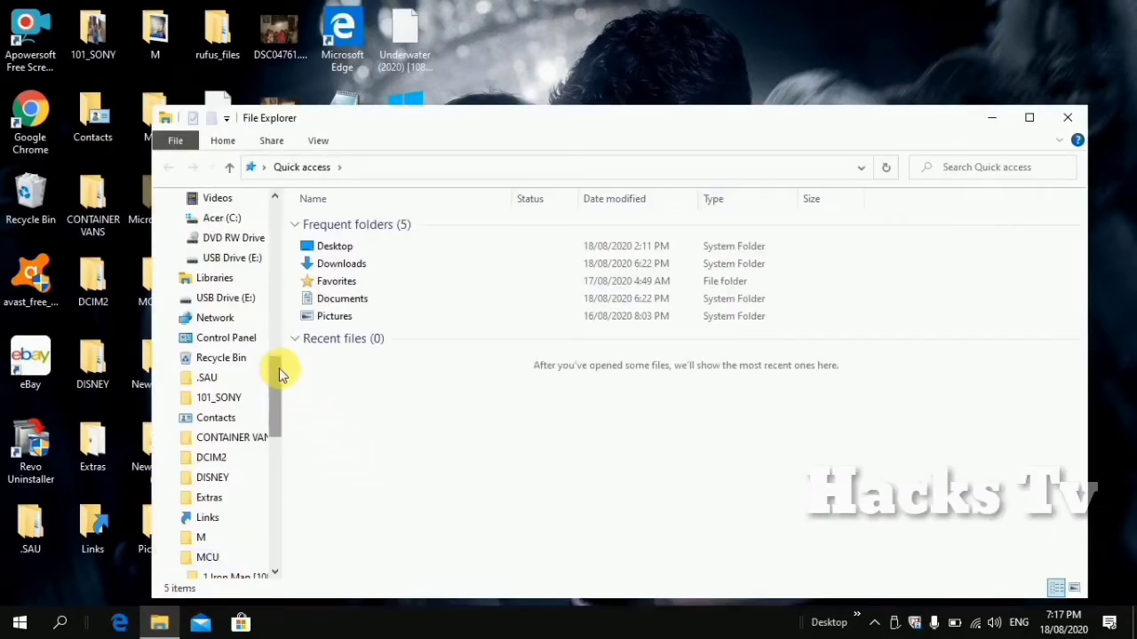
drag(280, 369, 272, 330)
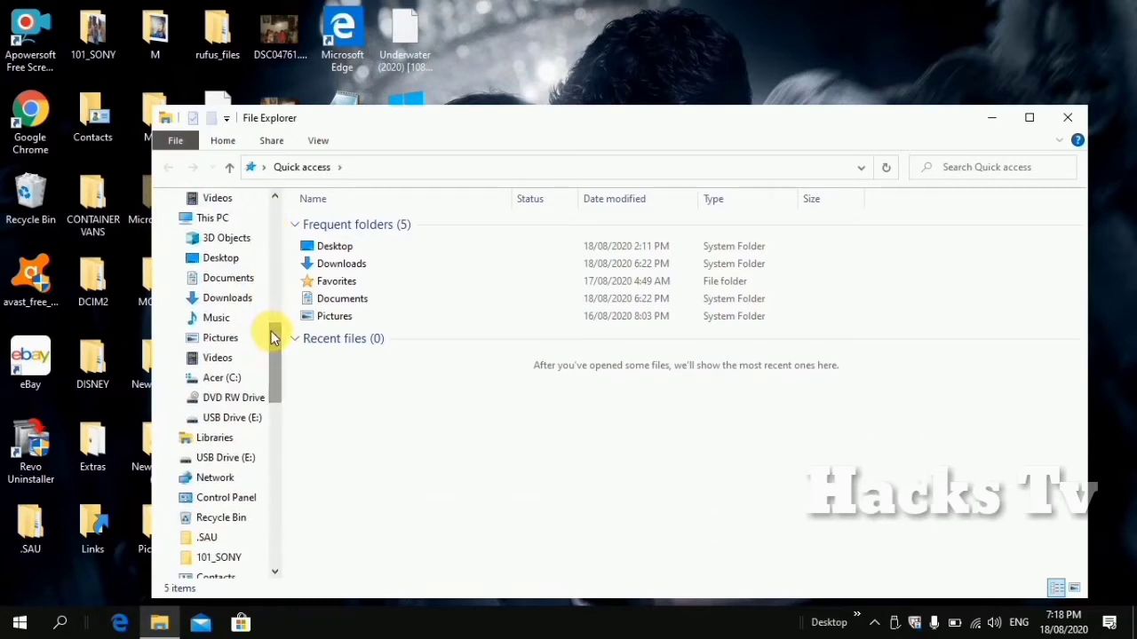
double_click(231, 221)
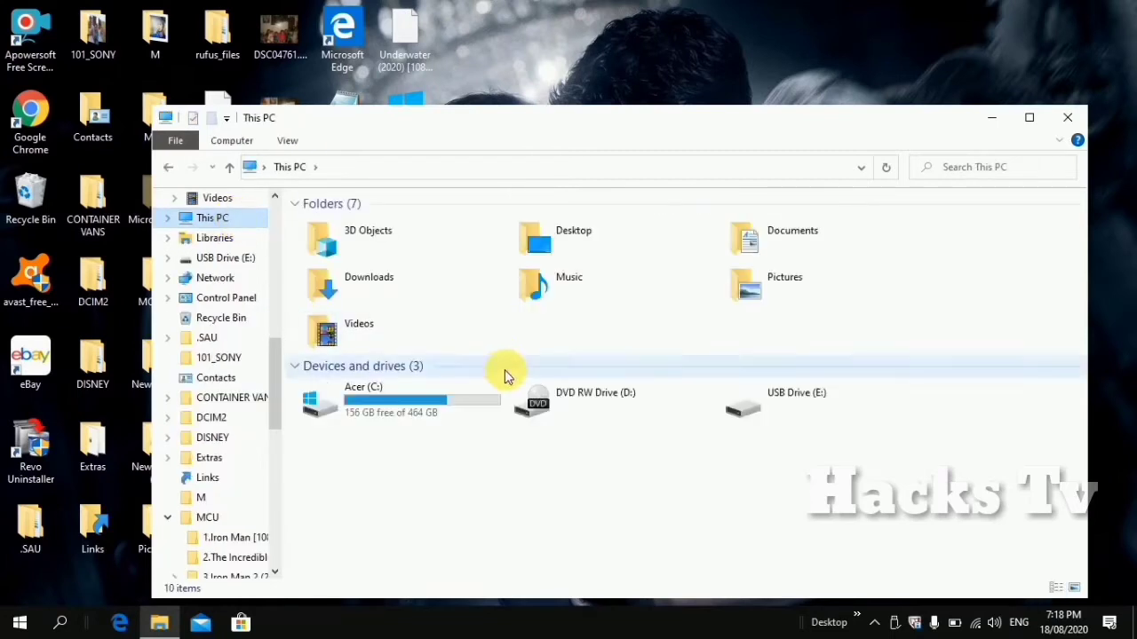
double_click(802, 404)
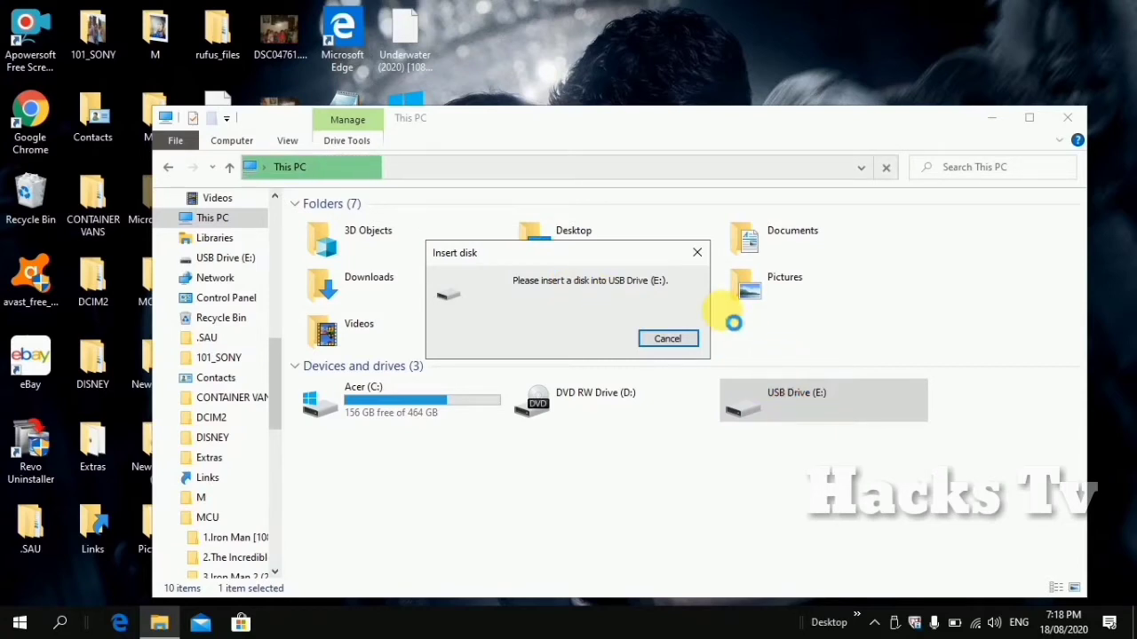
click(697, 252)
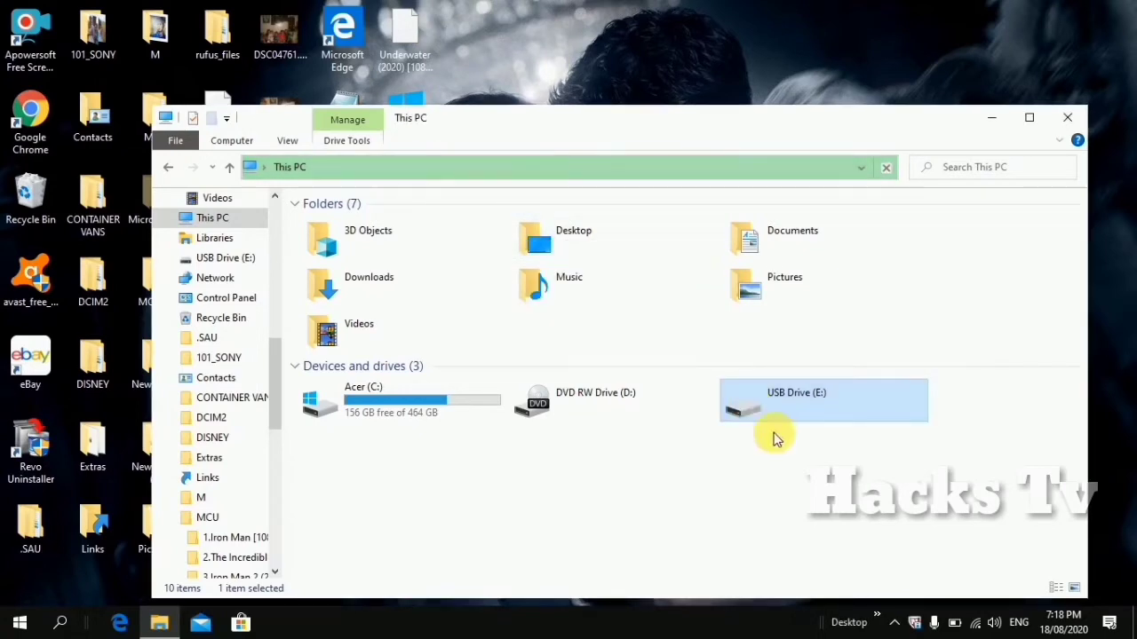
Try to quick-format USB Drive (E:) with the default FAT file system and default allocation size
click(759, 399)
right_click(769, 410)
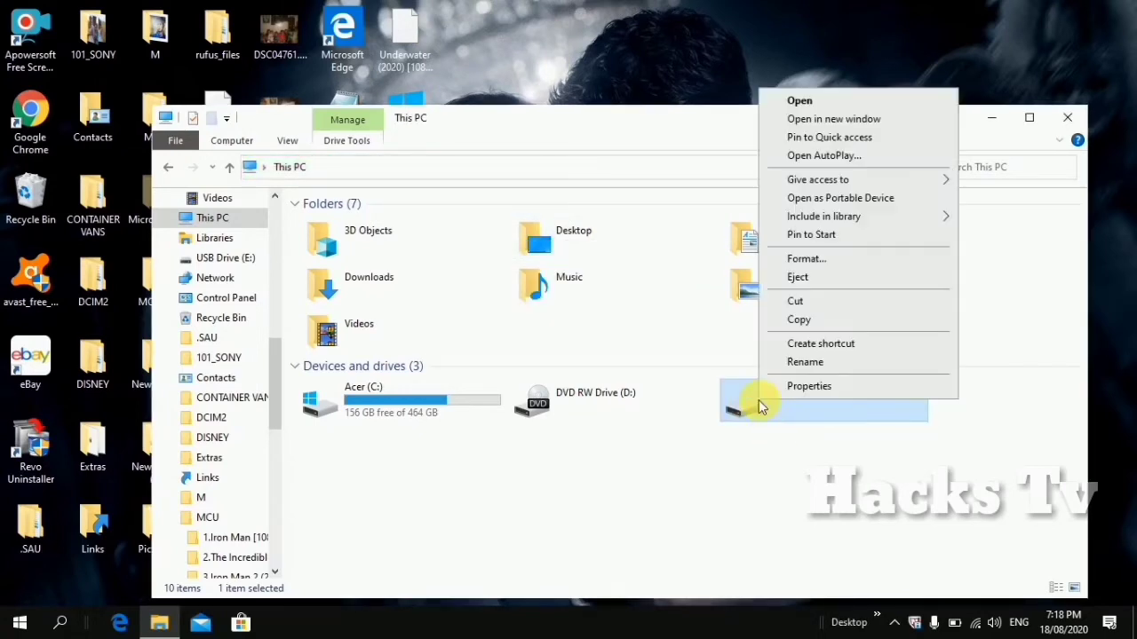
key(Escape)
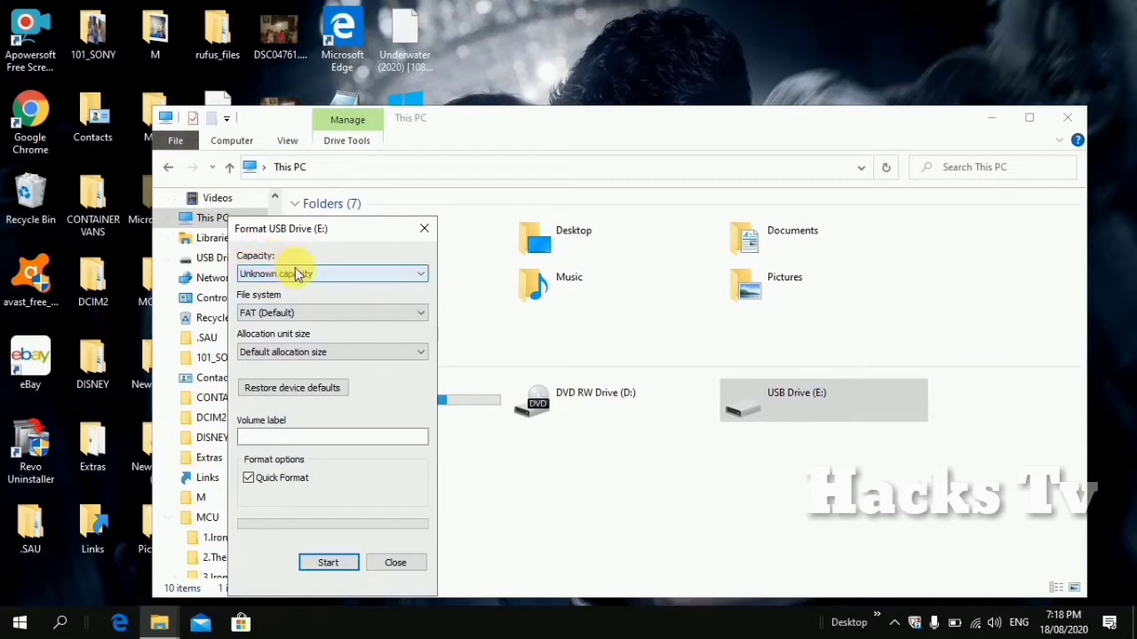
click(334, 565)
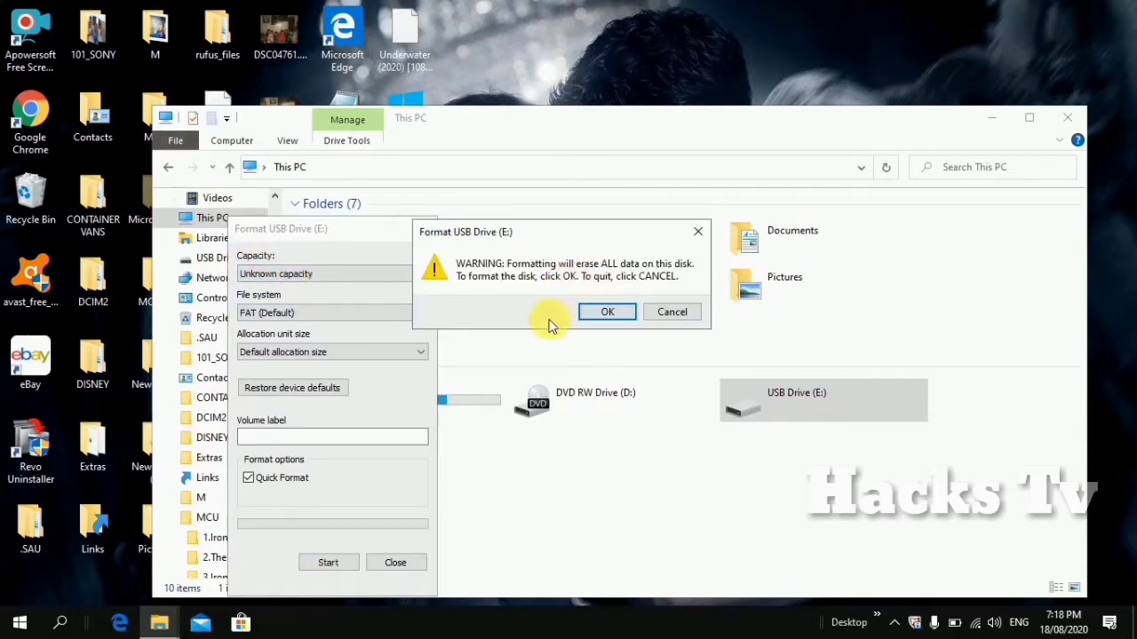
click(602, 315)
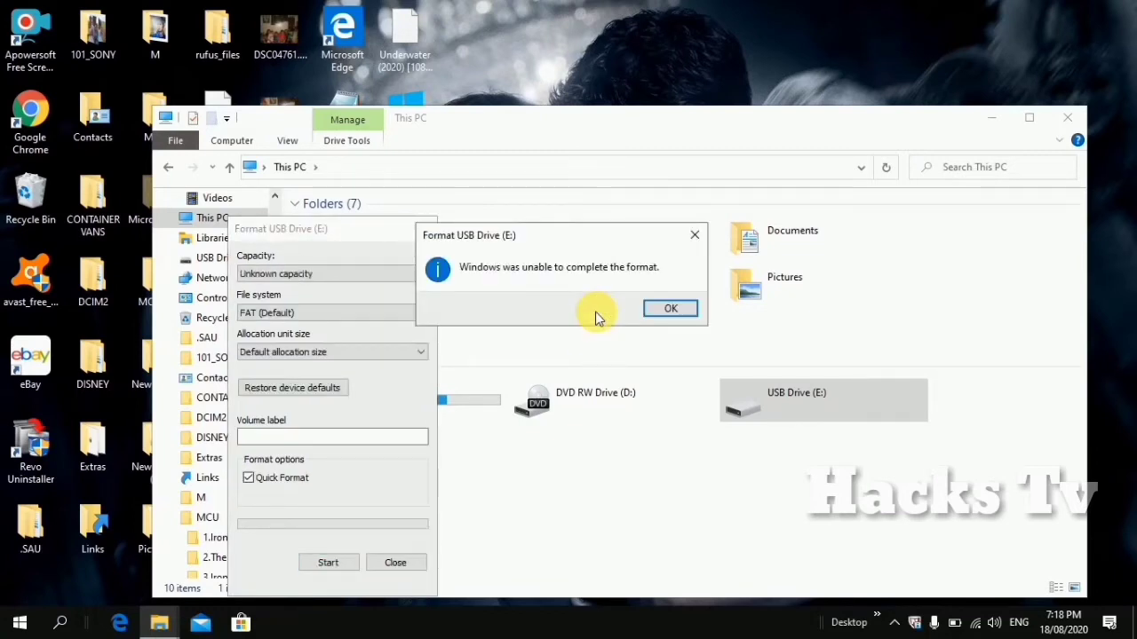
click(668, 310)
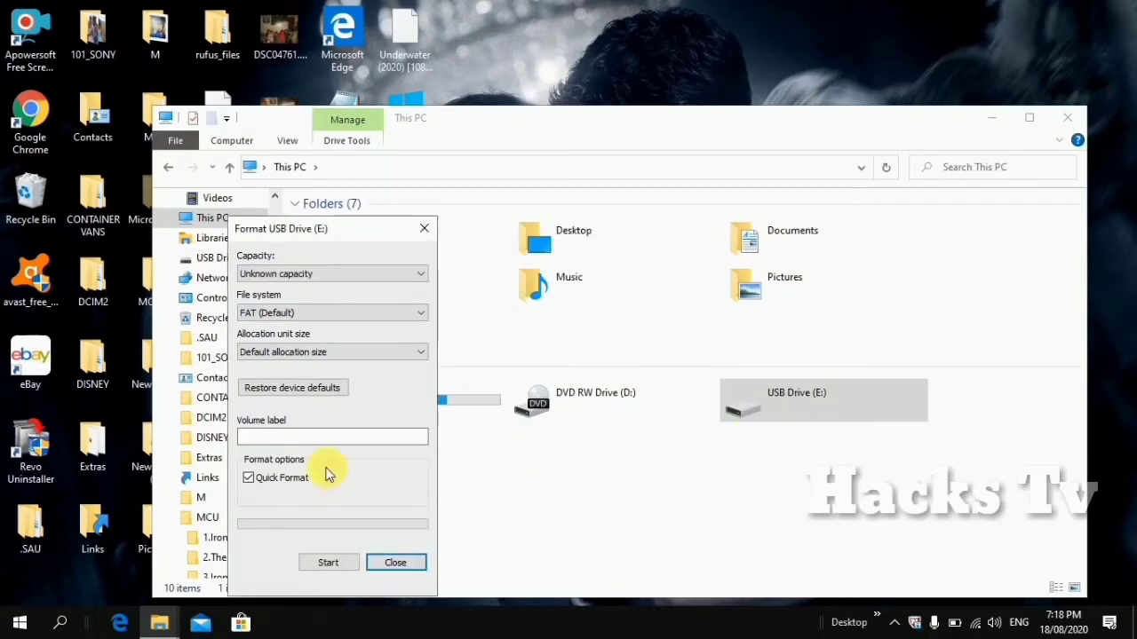
Retry the quick format of USB Drive (E:), close the format dialog and minimize File Explorer
click(316, 566)
click(604, 311)
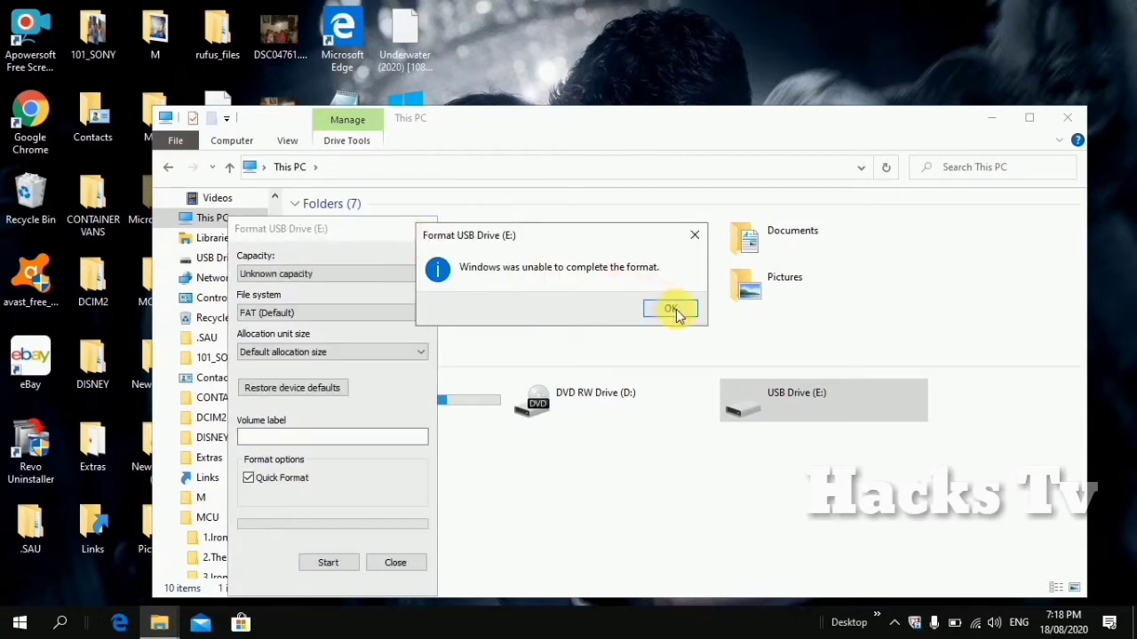
click(670, 310)
click(426, 227)
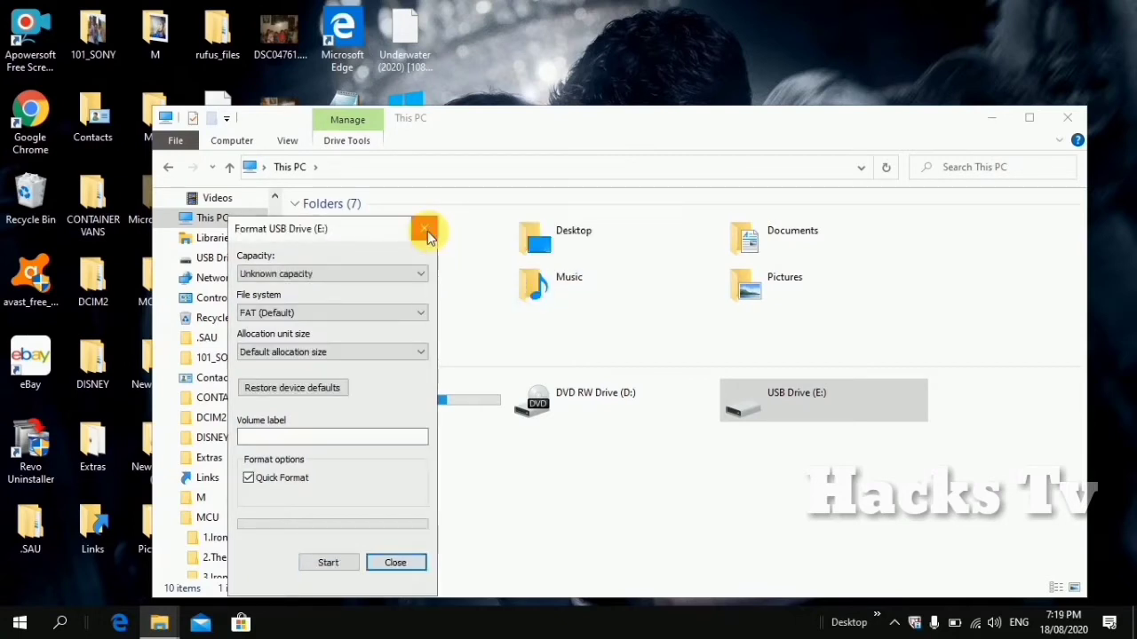
click(992, 117)
right_click(623, 428)
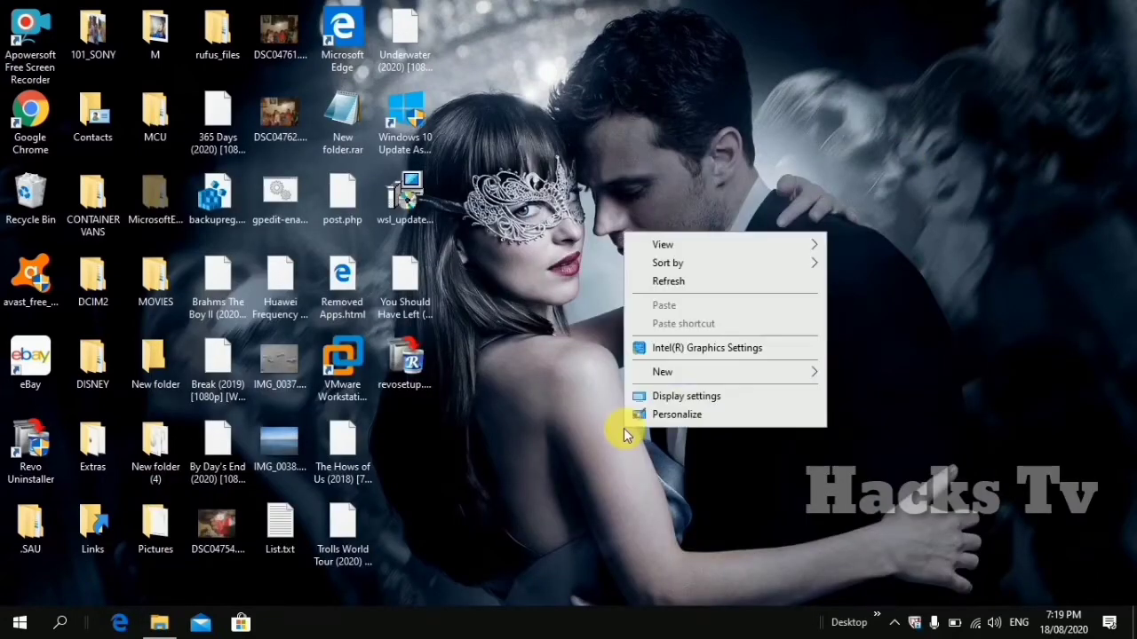
click(667, 289)
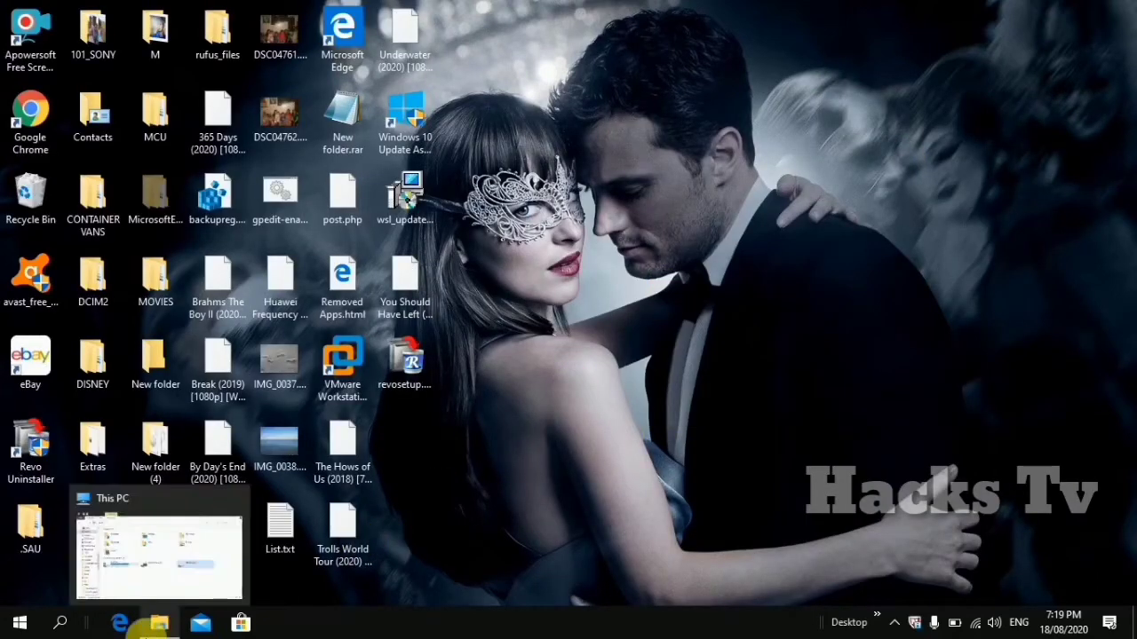
click(63, 625)
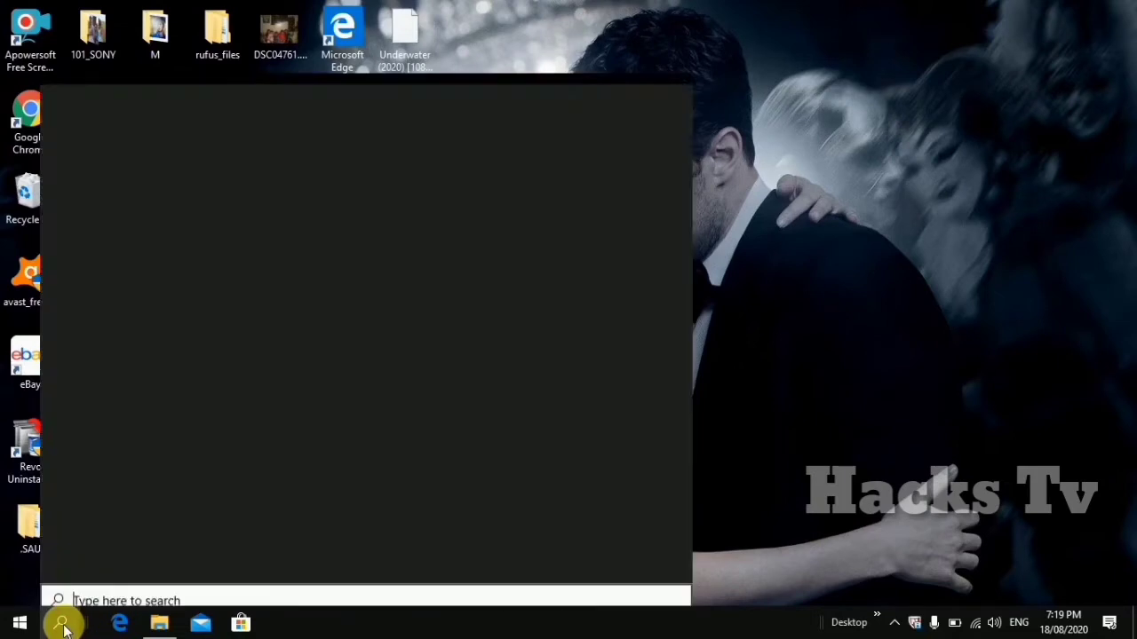
Launch the disk partitioning utility by running the command diskpart
right_click(15, 626)
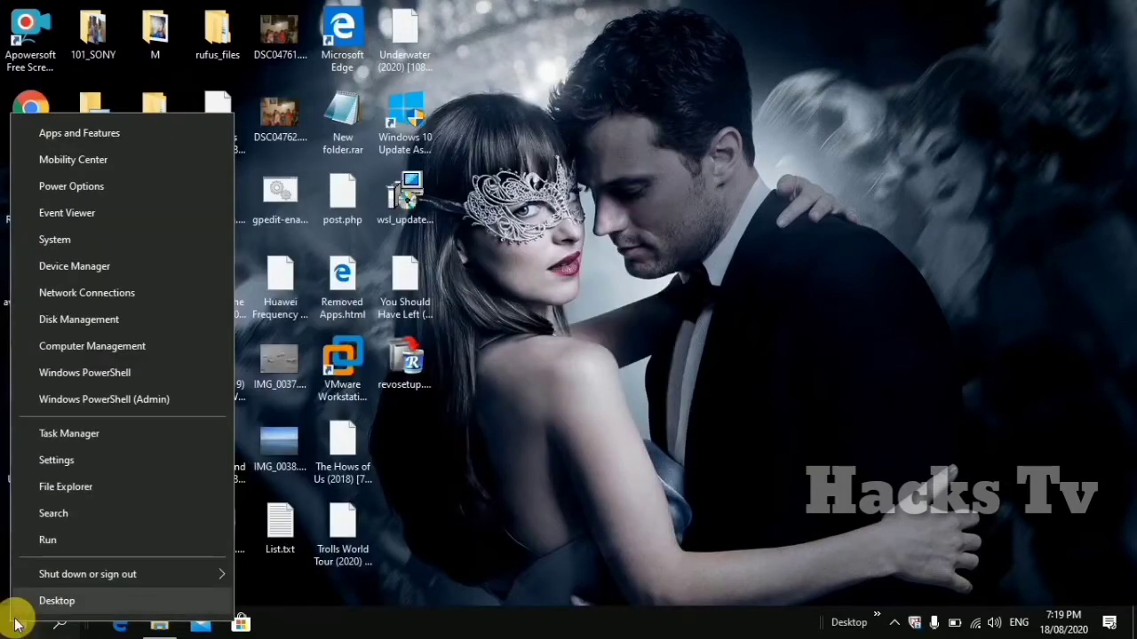
click(35, 549)
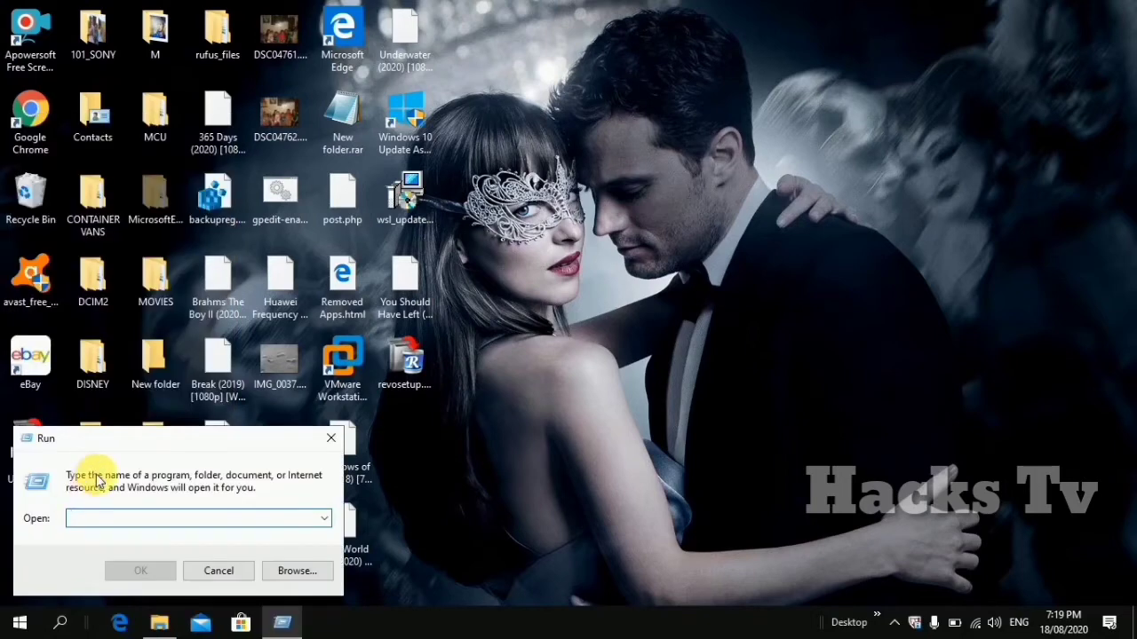
text(diskpa)
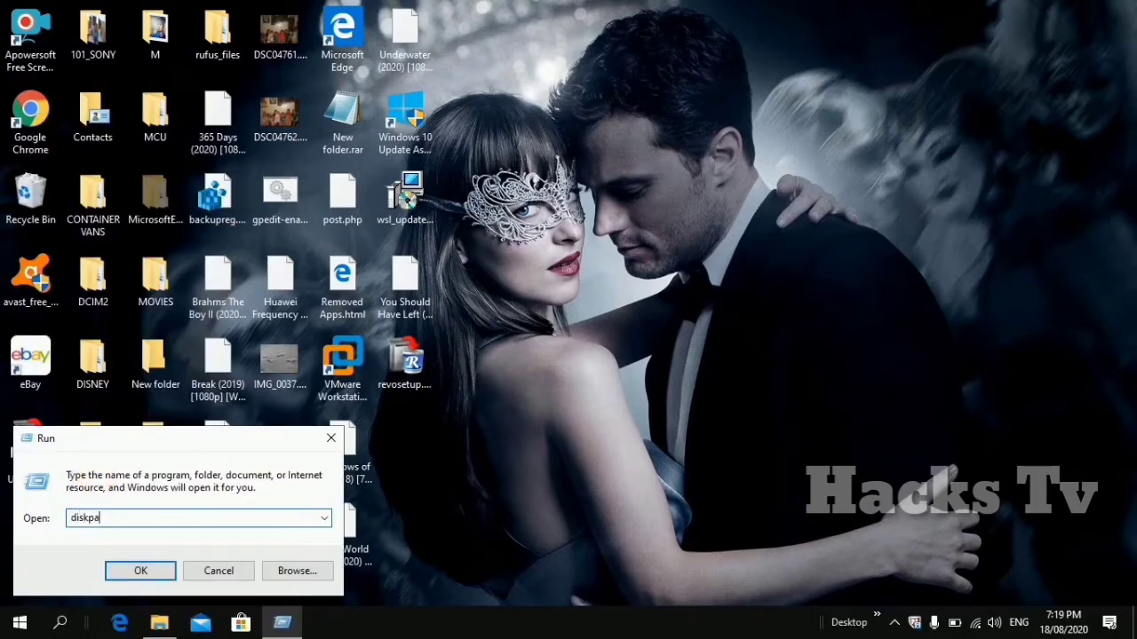
text(rt)
key(Return)
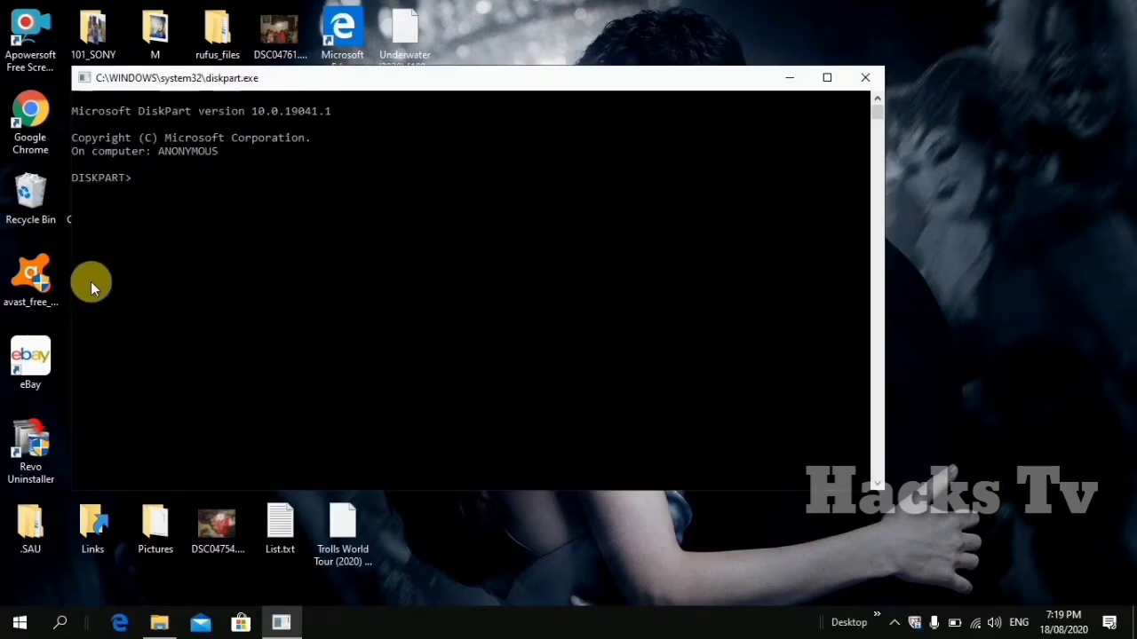
List the computer's disks in DiskPart with the command list disk
click(140, 180)
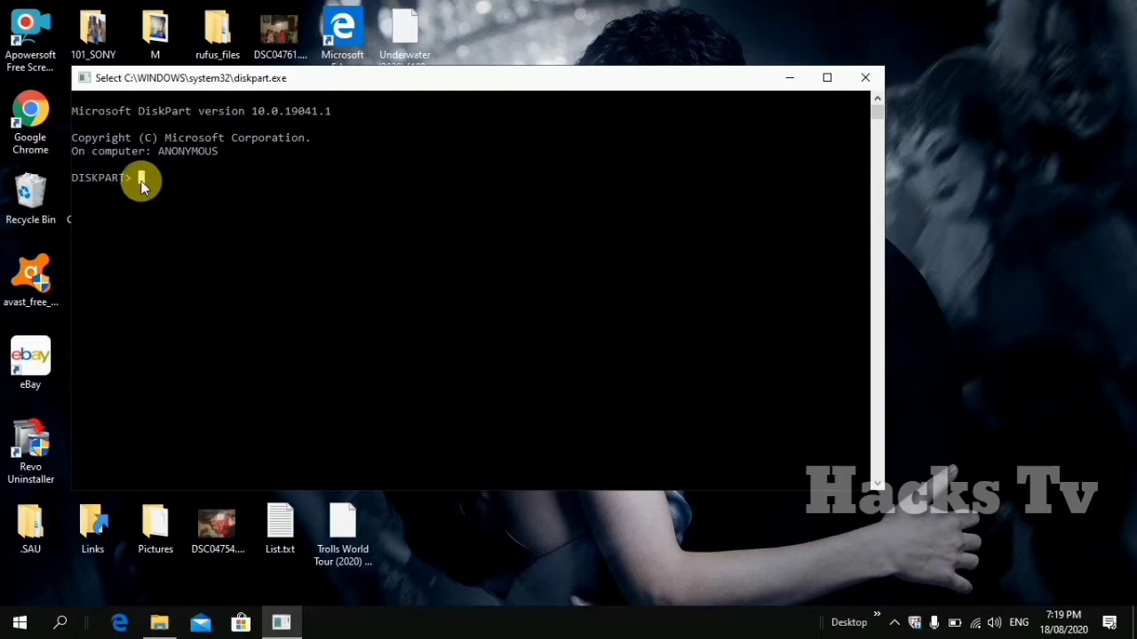
key(Escape)
text(t disk)
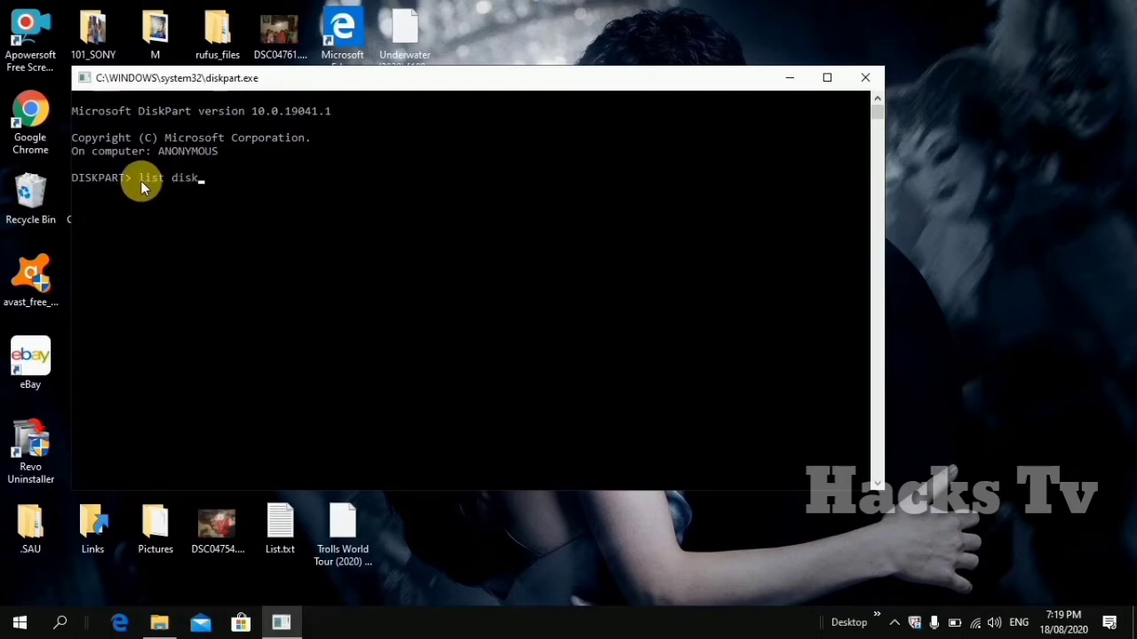
key(Return)
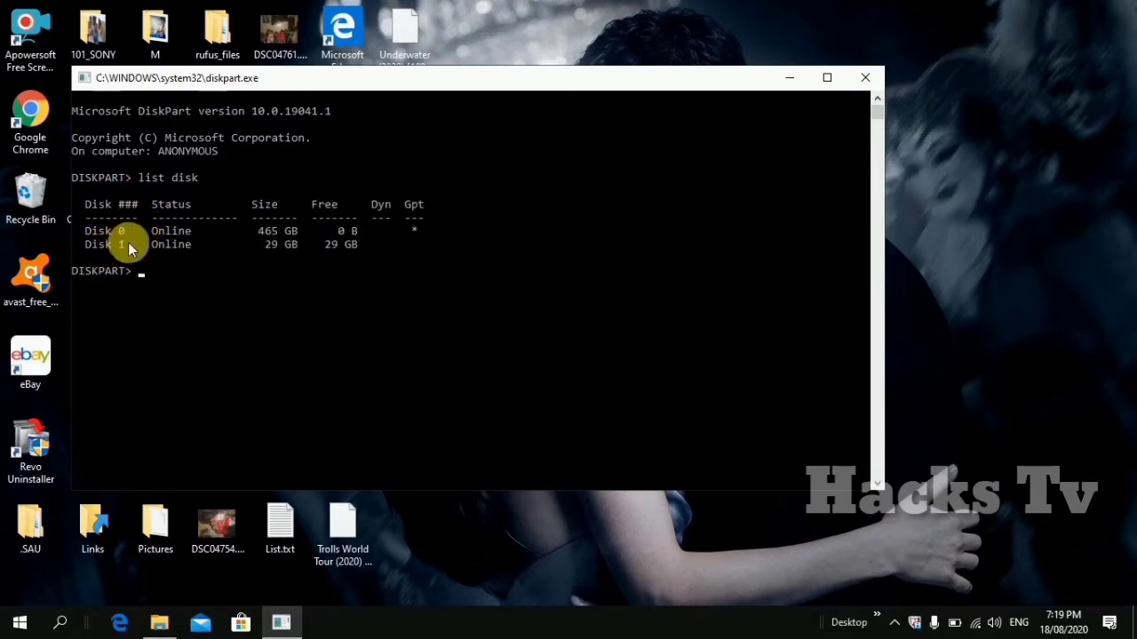
Select disk 1 and erase it with the clean command, and minimize the DiskPart window
text(select disk 1)
key(Return)
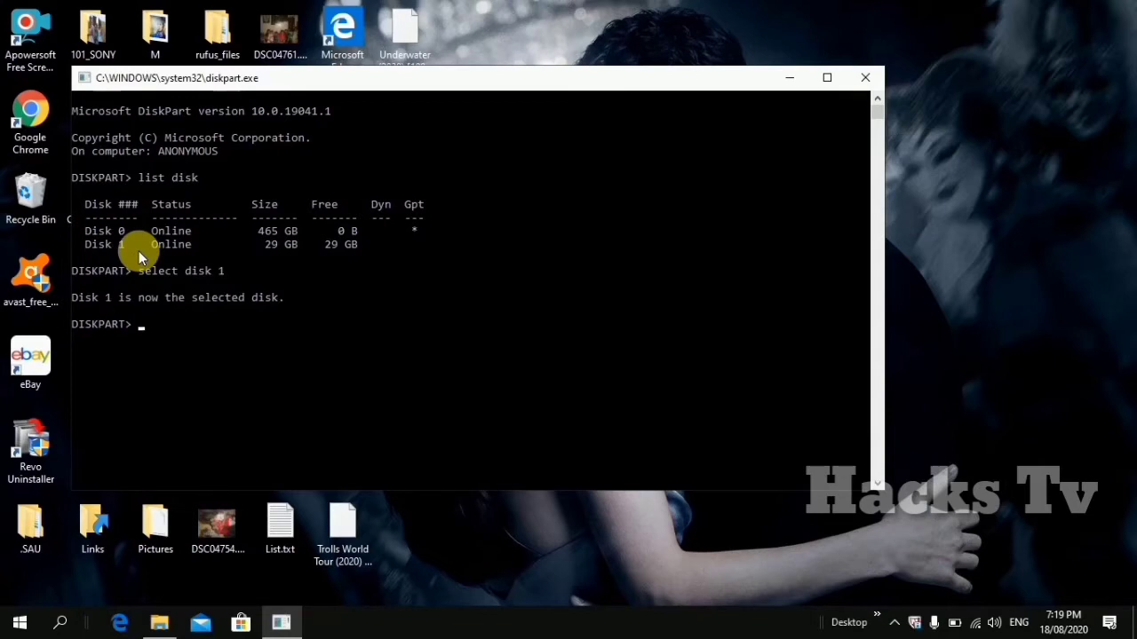
text(clean)
key(Return)
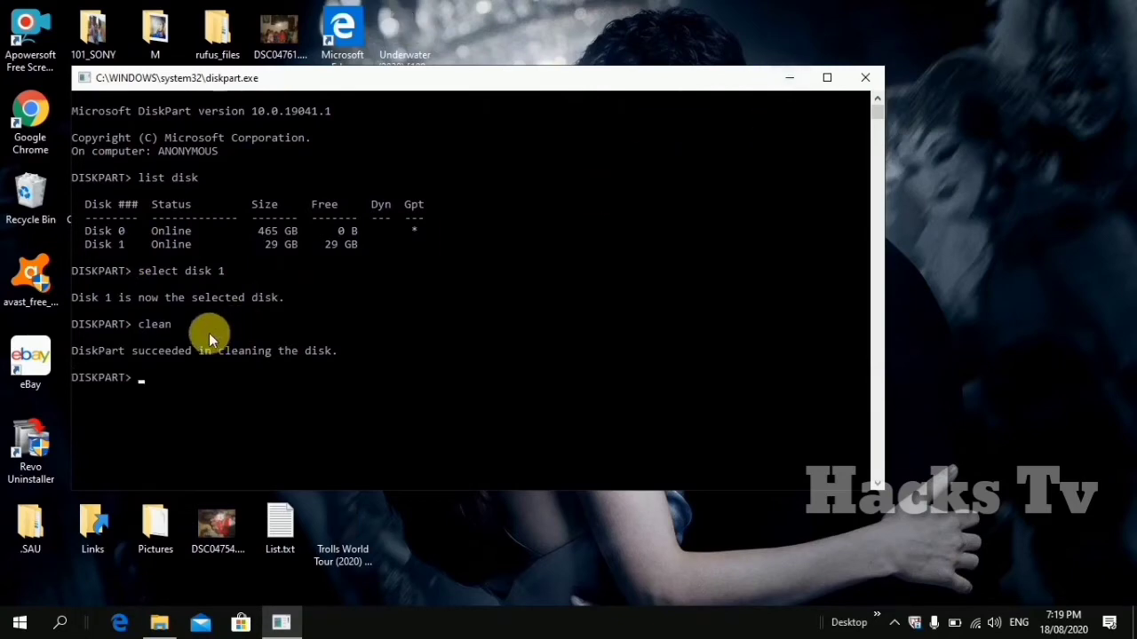
click(779, 78)
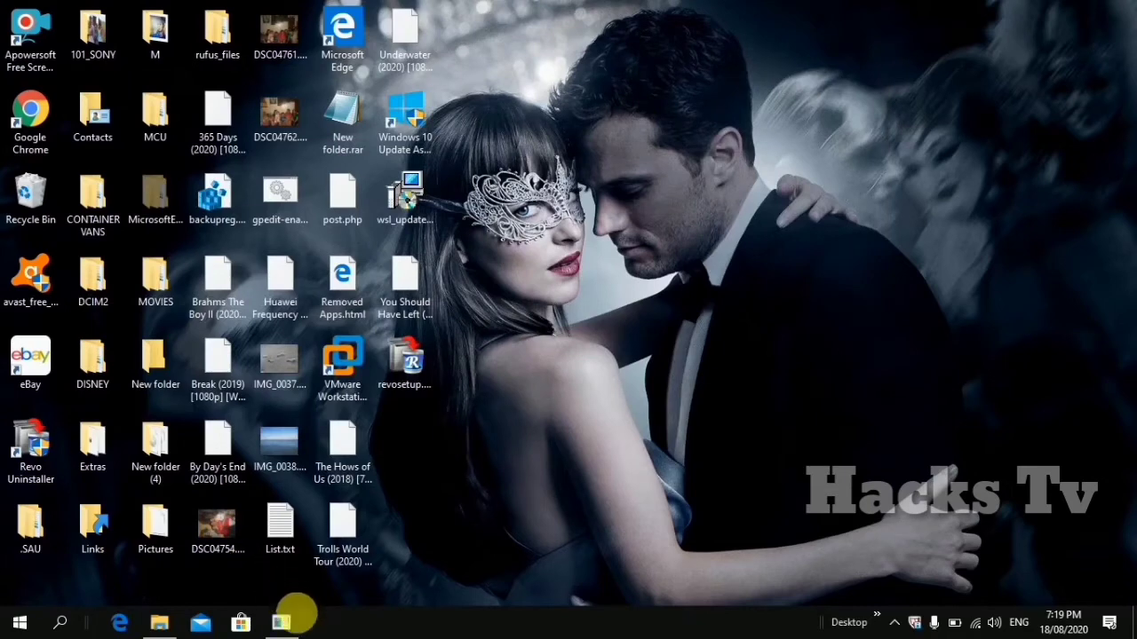
Switch back to File Explorer and check the properties of USB Drive (E:)
click(155, 617)
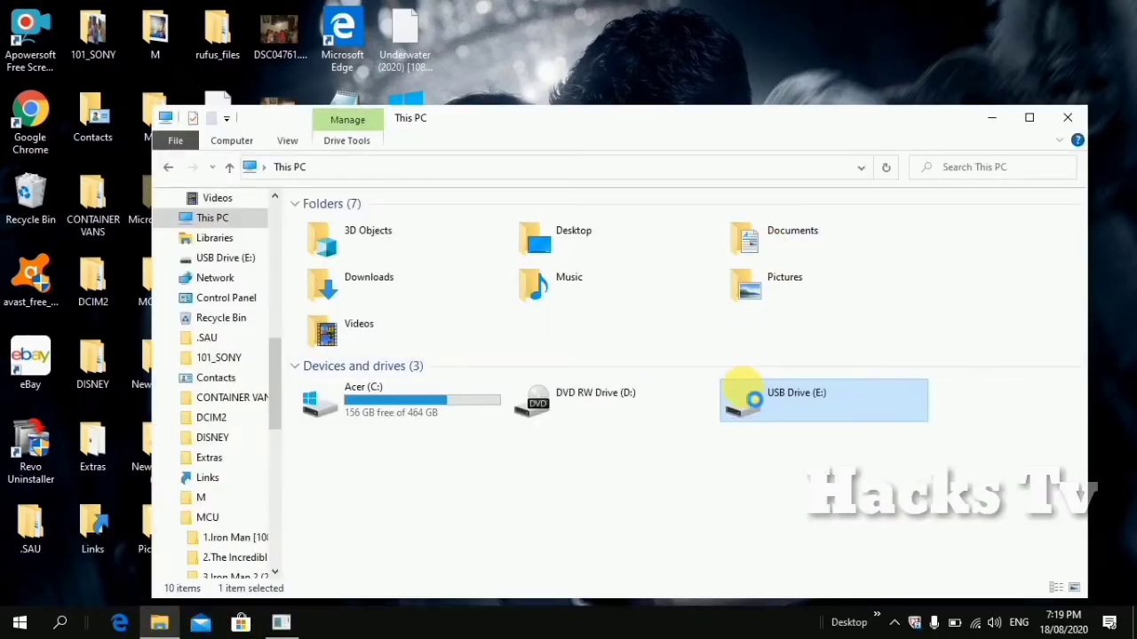
right_click(744, 393)
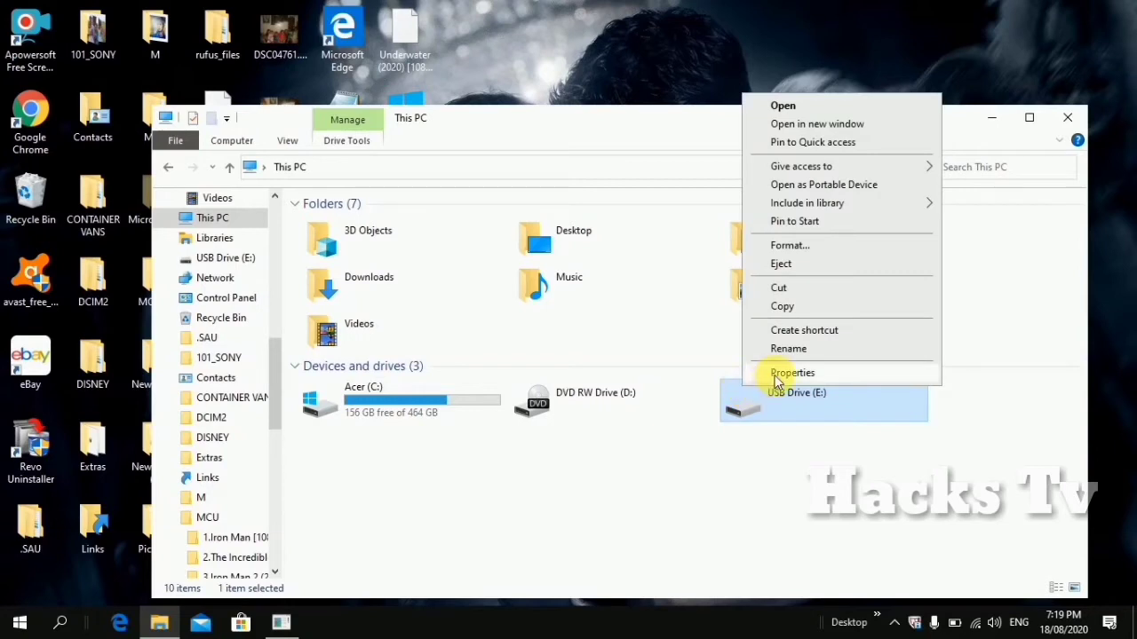
click(769, 373)
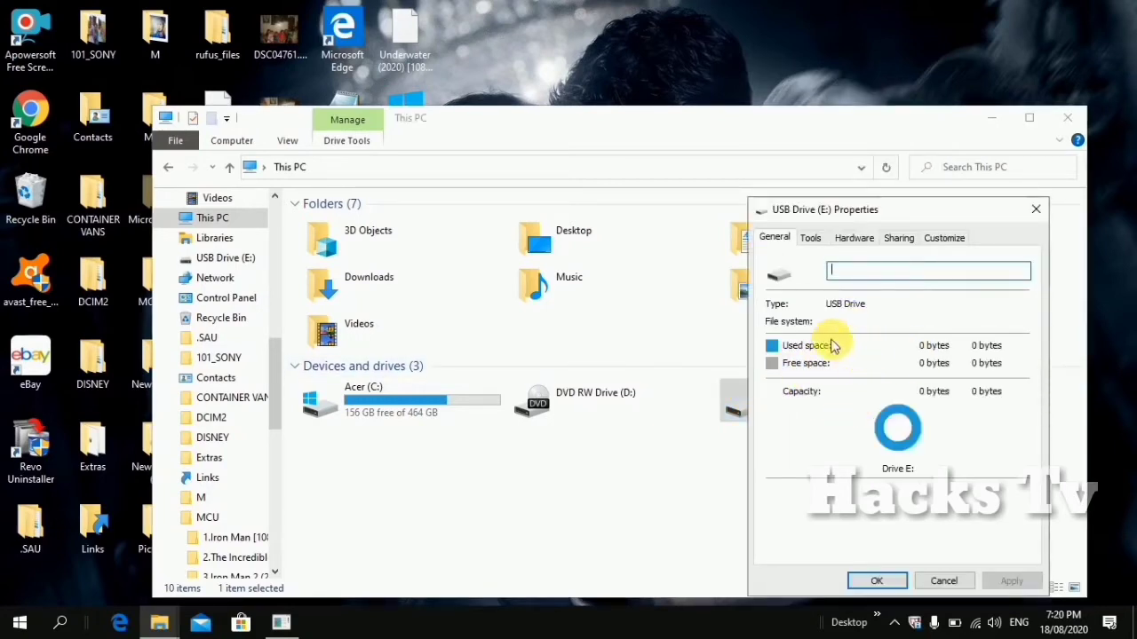
key(Escape)
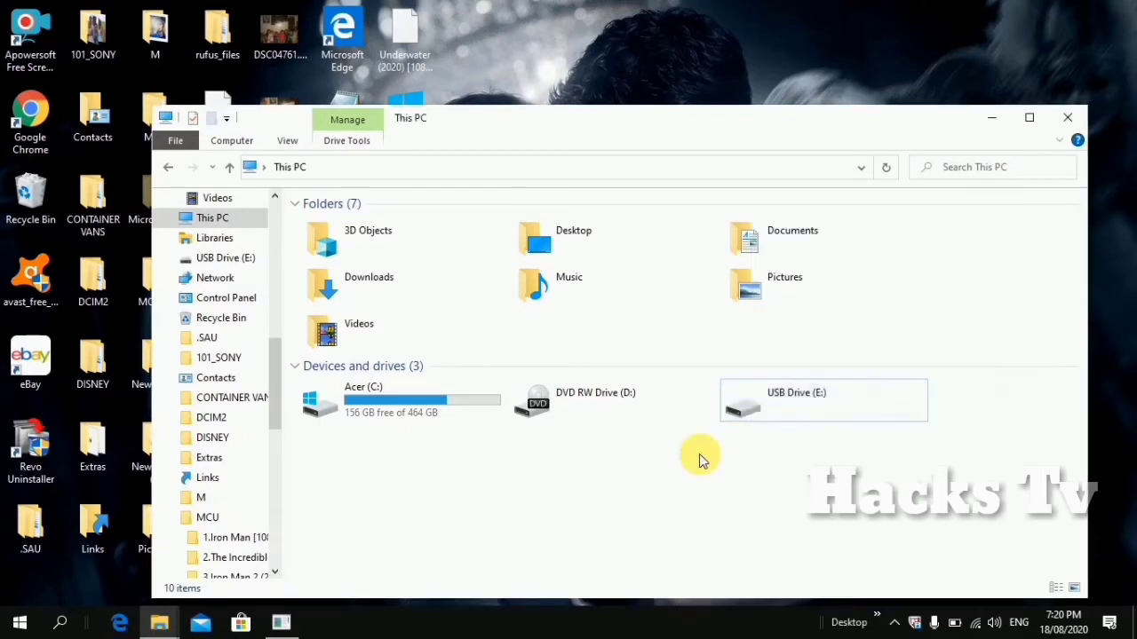
Try again to open USB Drive (E:) after cleaning the disk, and dismiss the insert-disk prompt
right_click(821, 409)
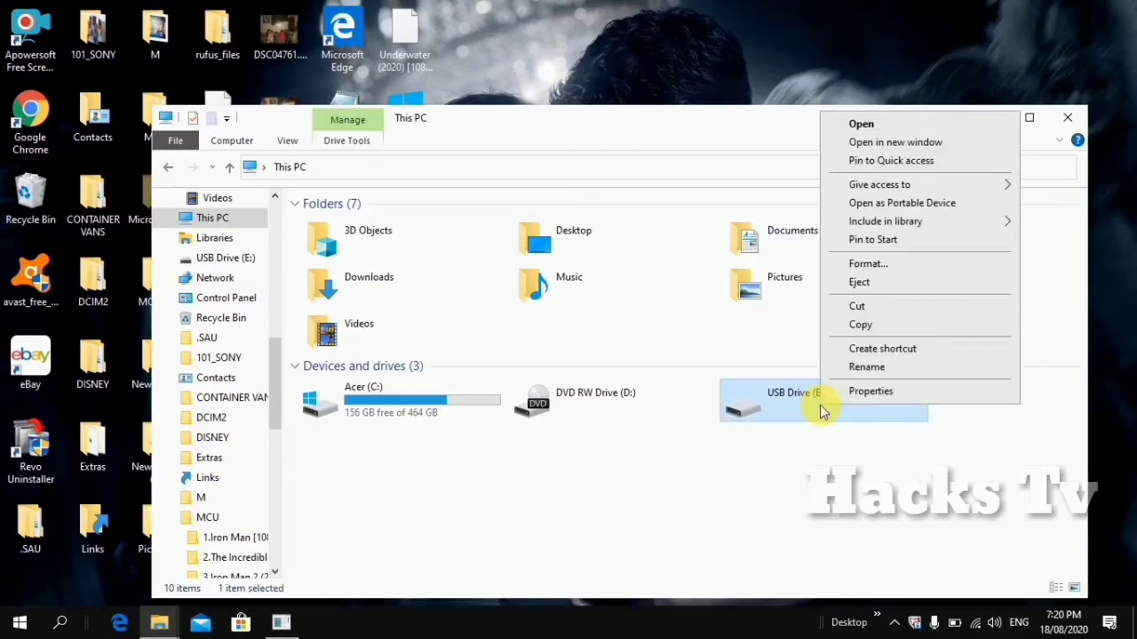
click(862, 125)
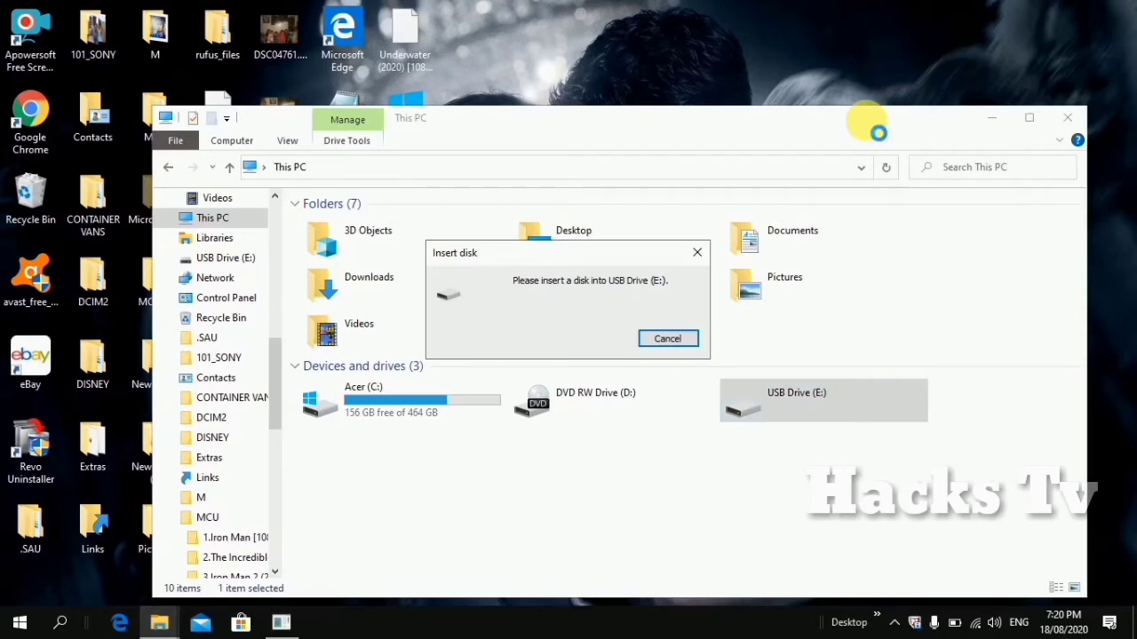
click(706, 253)
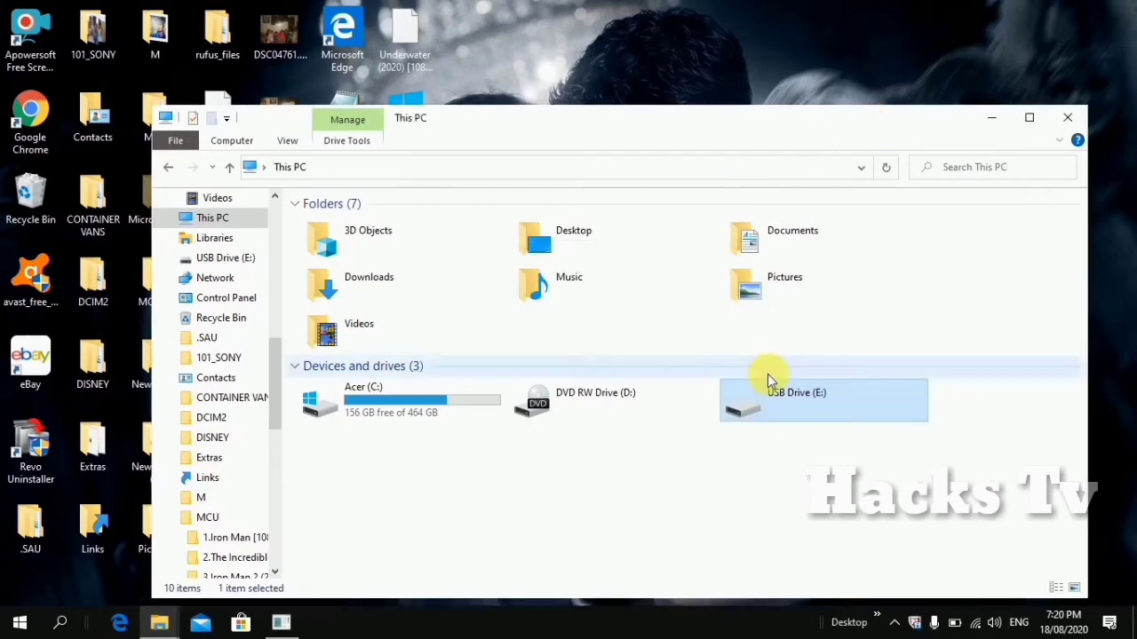
Try to quick-format USB Drive (E:) with the default FAT file system and allocation size, and close the Format dialog
right_click(776, 407)
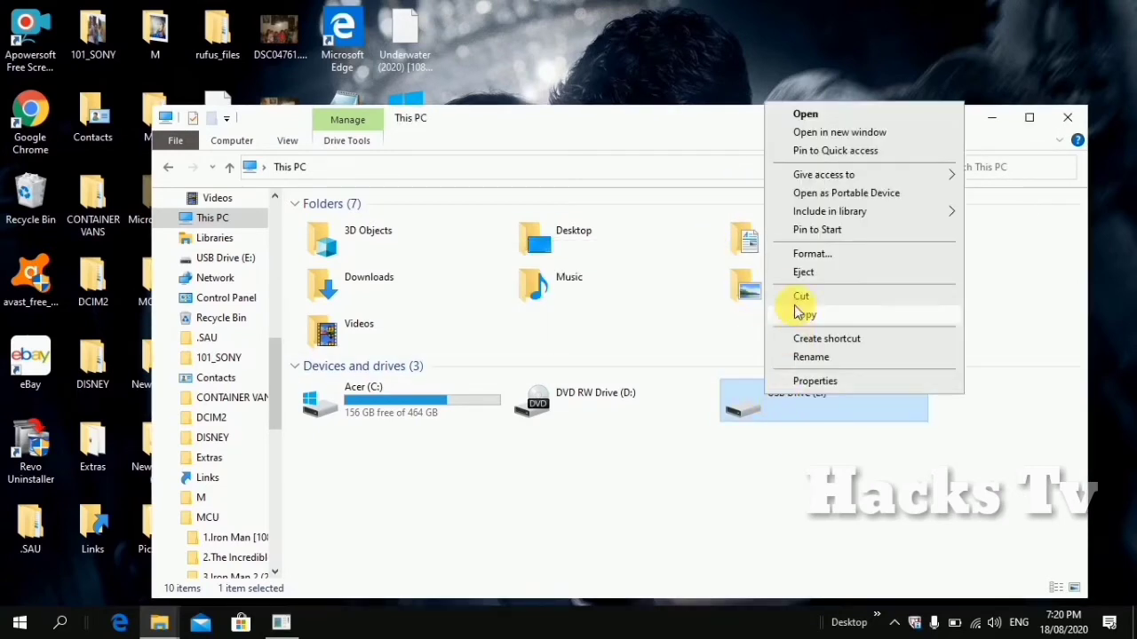
click(801, 254)
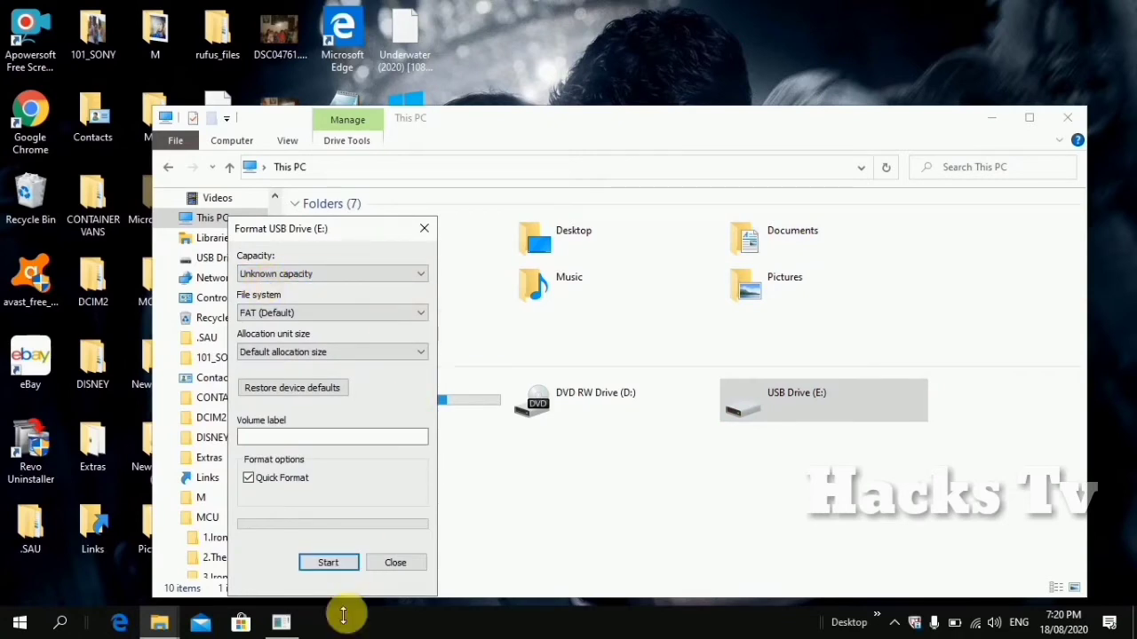
click(326, 560)
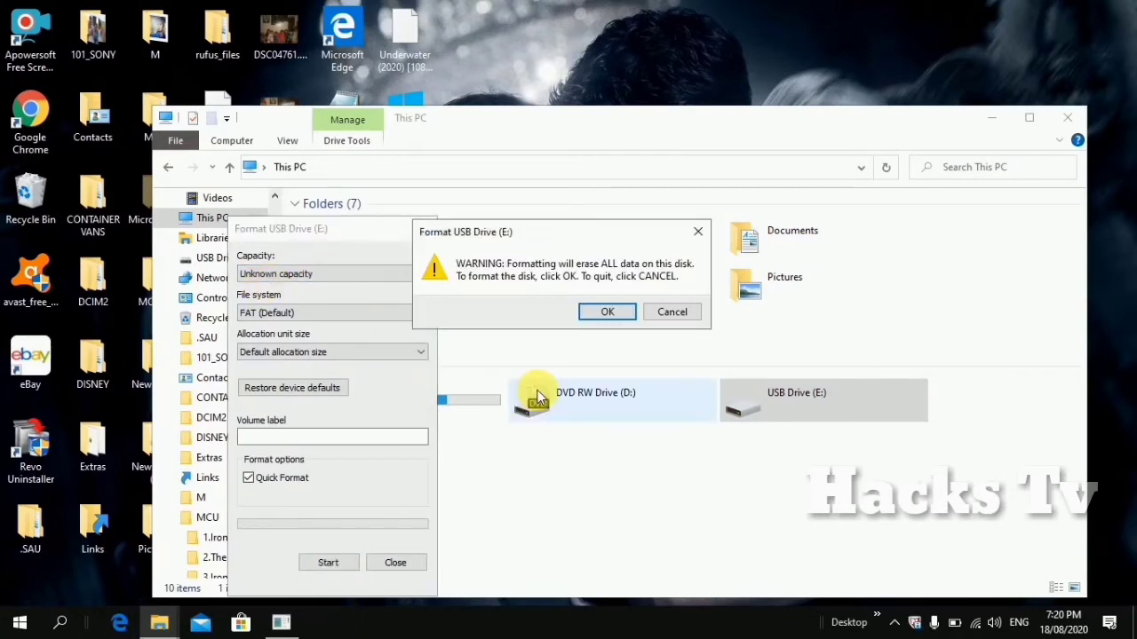
click(611, 316)
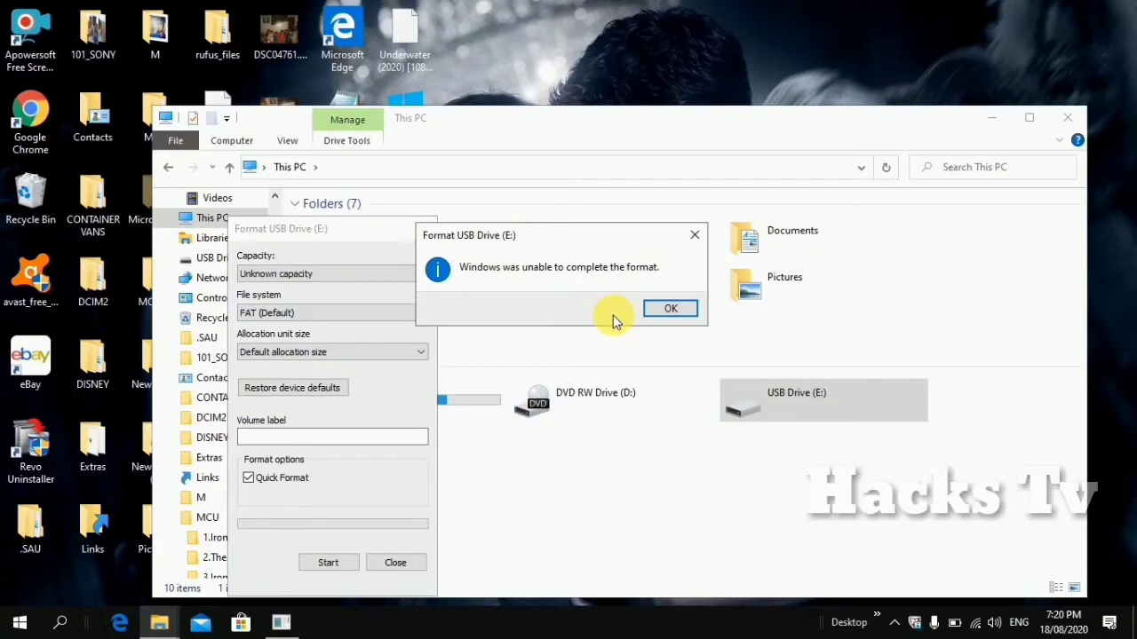
click(668, 309)
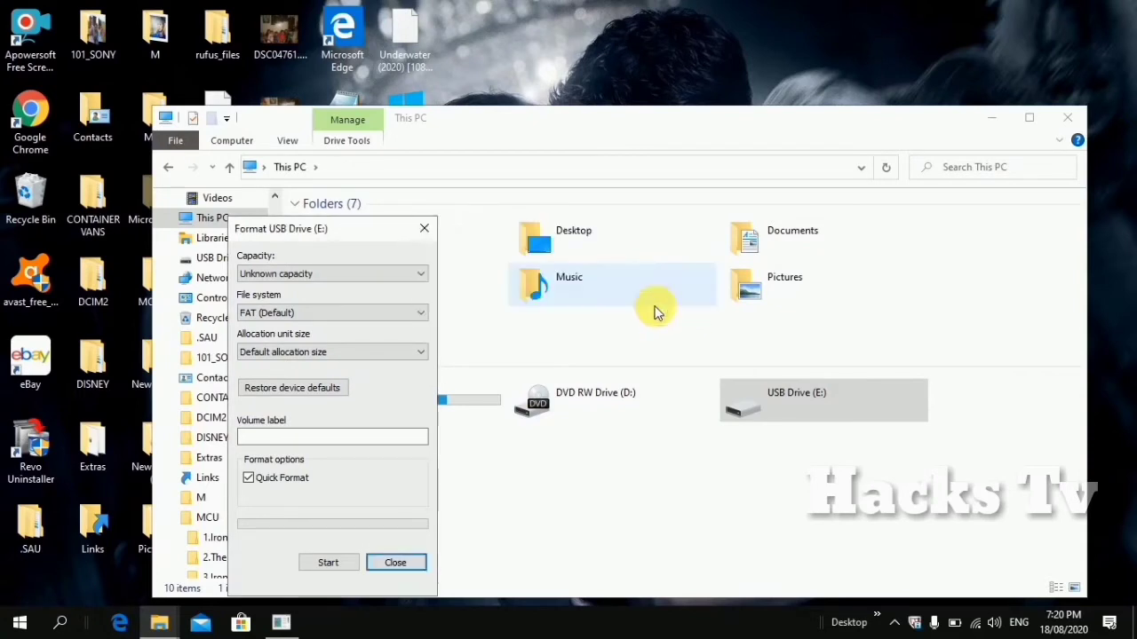
click(430, 227)
Switch back to DiskPart, create a primary partition on the cleaned disk with create partition primary, and minimize the window
mouse_move(169, 620)
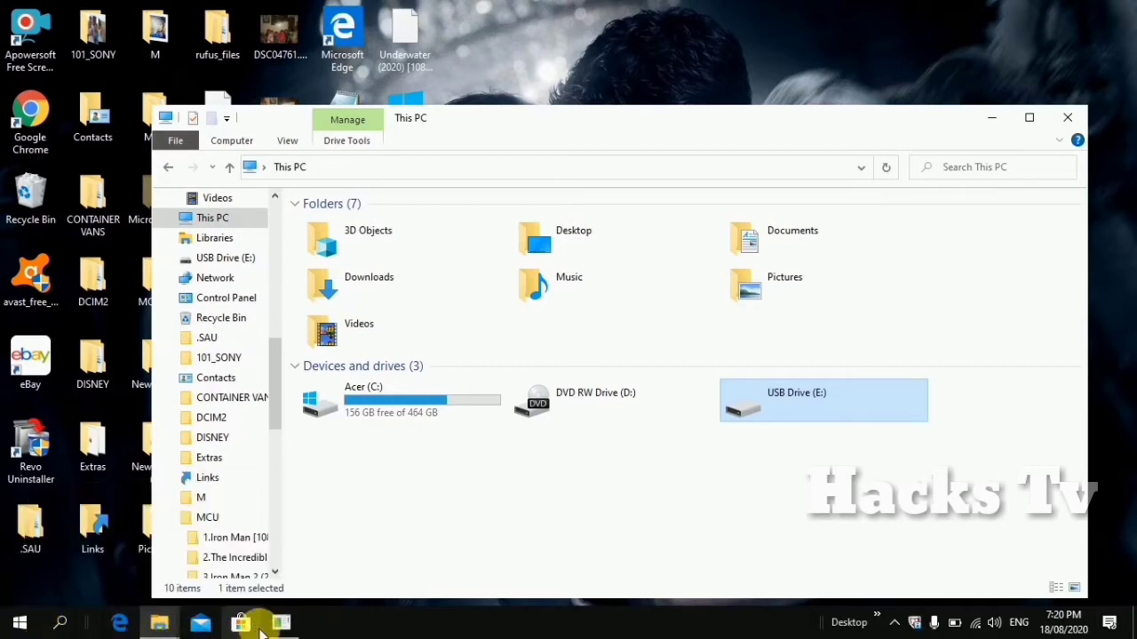
click(279, 622)
click(128, 377)
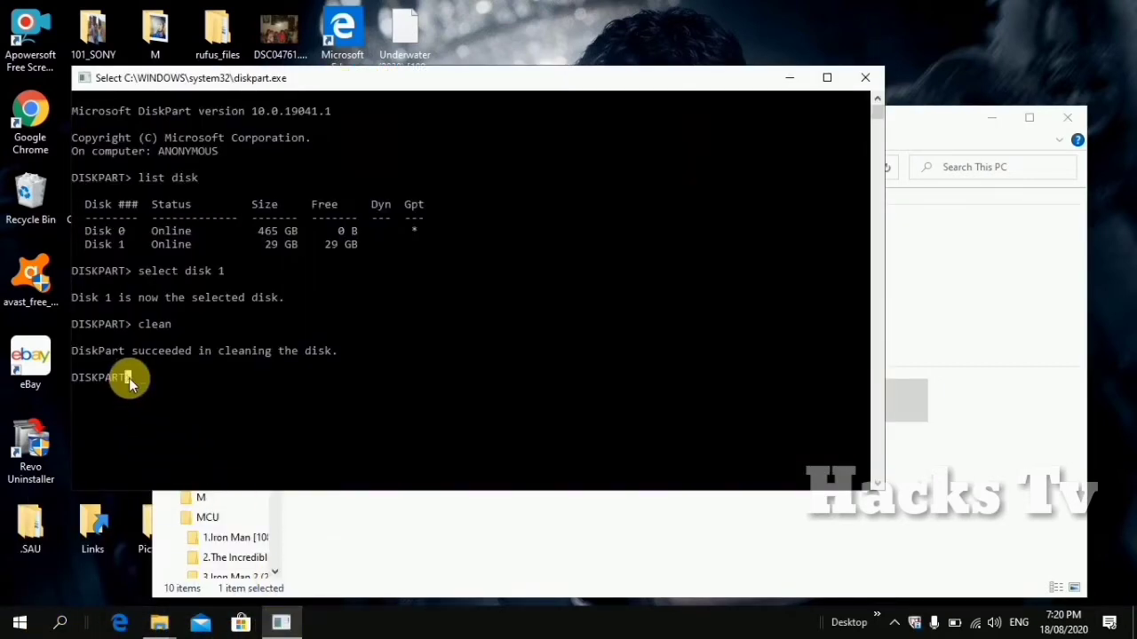
key(Escape)
text(creat)
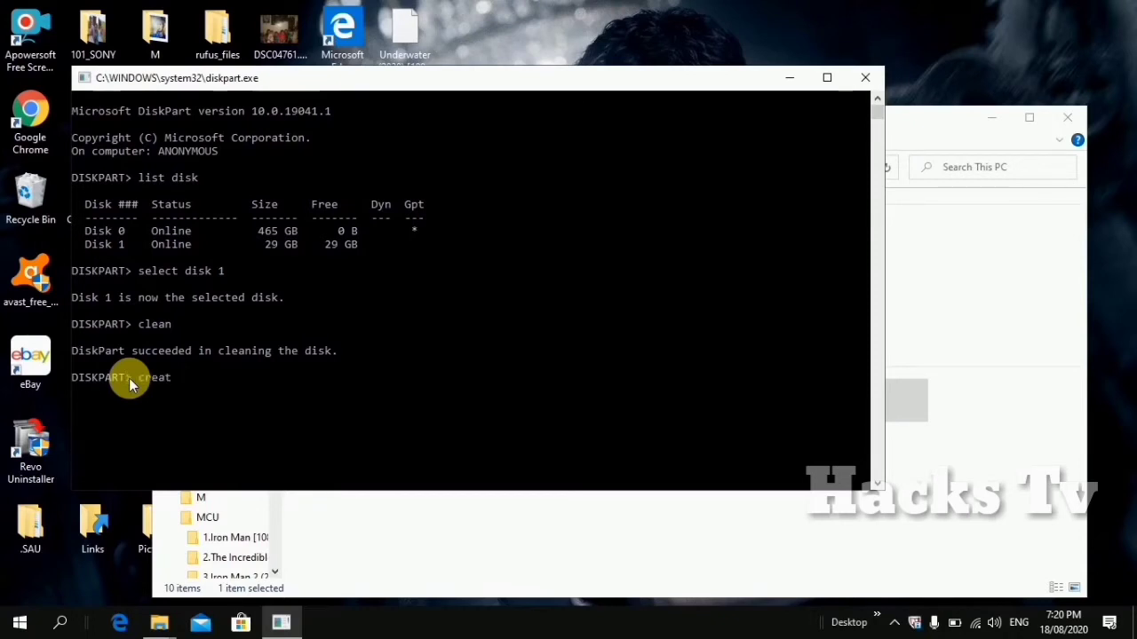
text(e partition primary)
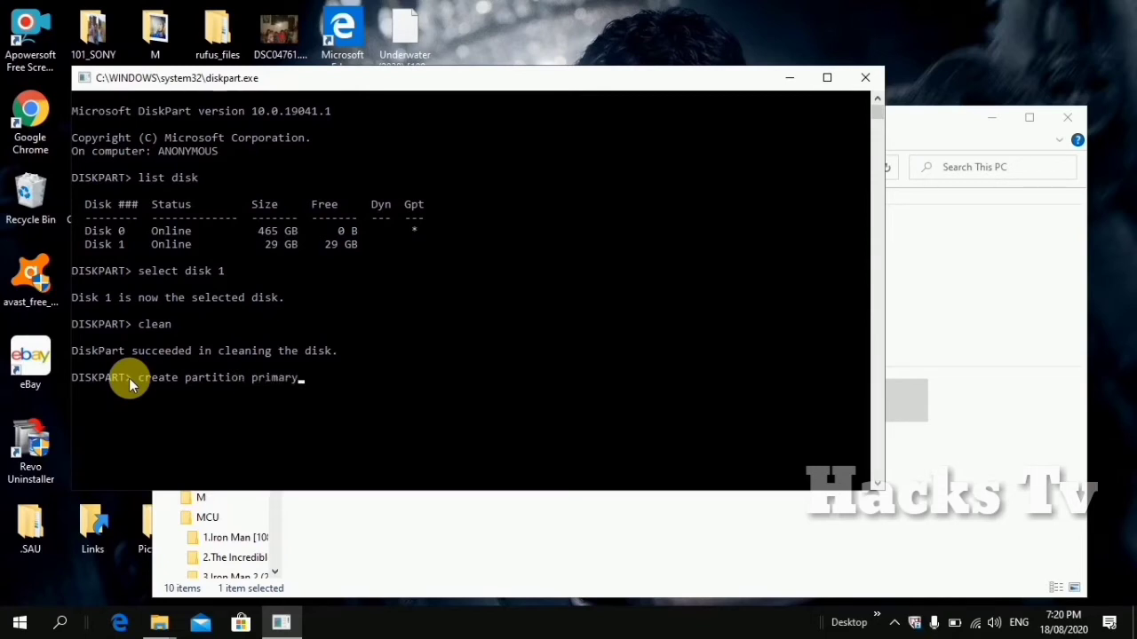
key(Return)
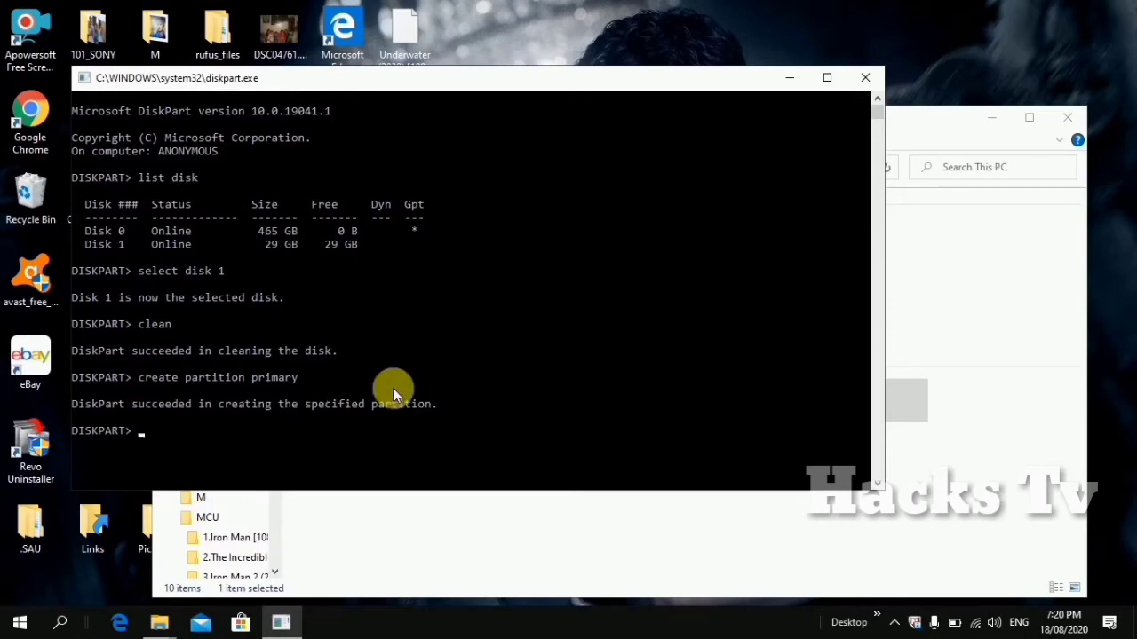
click(788, 77)
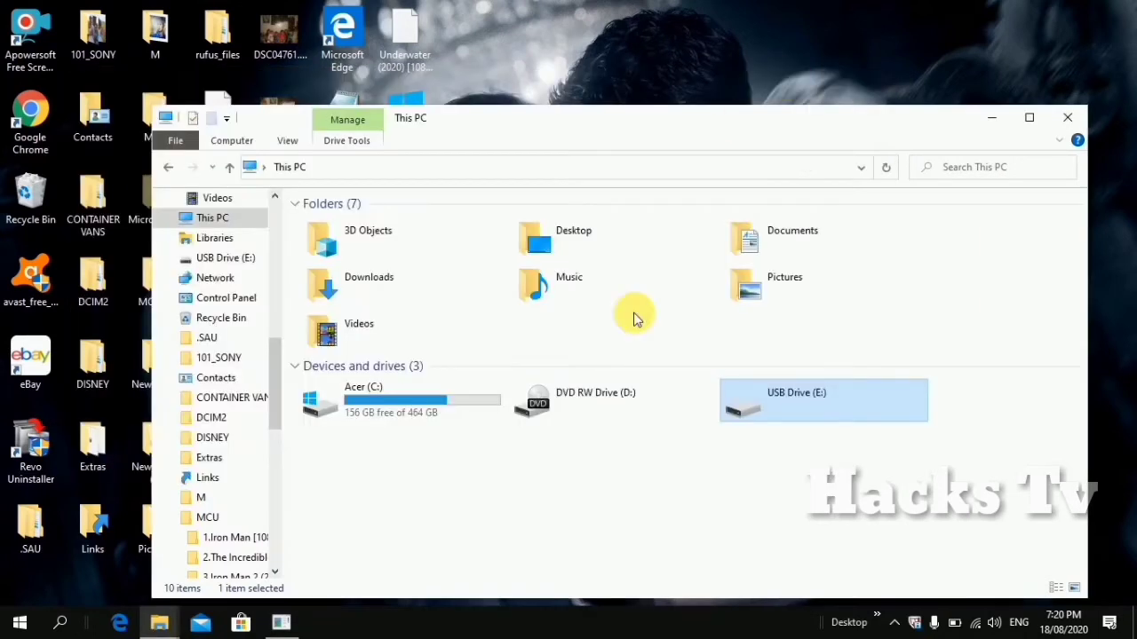
Try opening USB Drive (E:) in File Explorer and check its capacity in the drive's properties
double_click(769, 413)
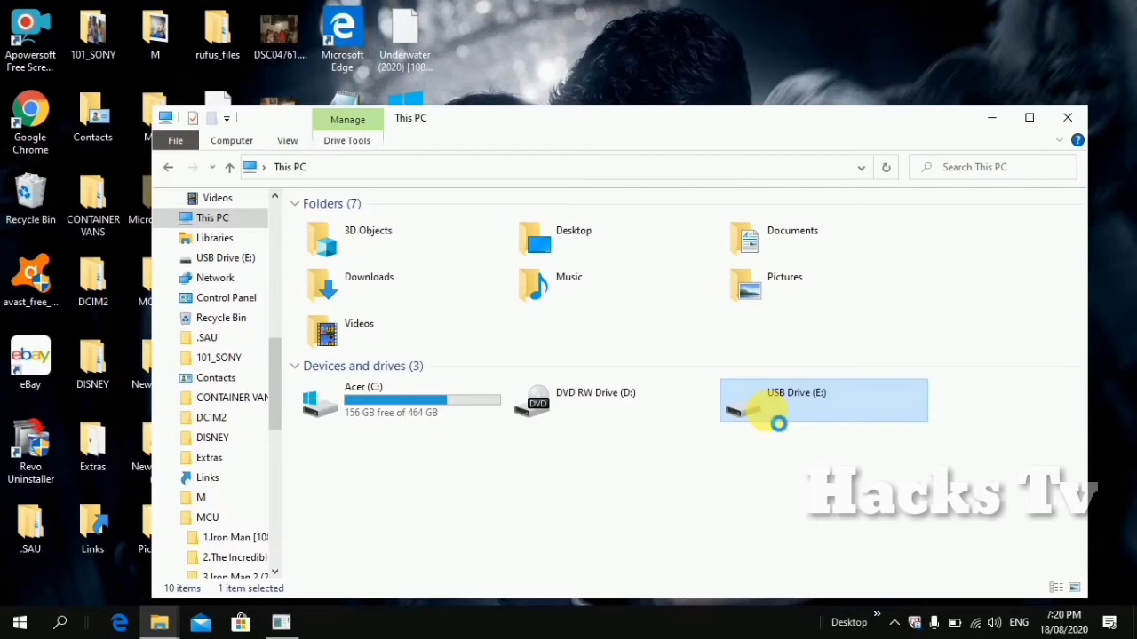
right_click(766, 410)
click(791, 401)
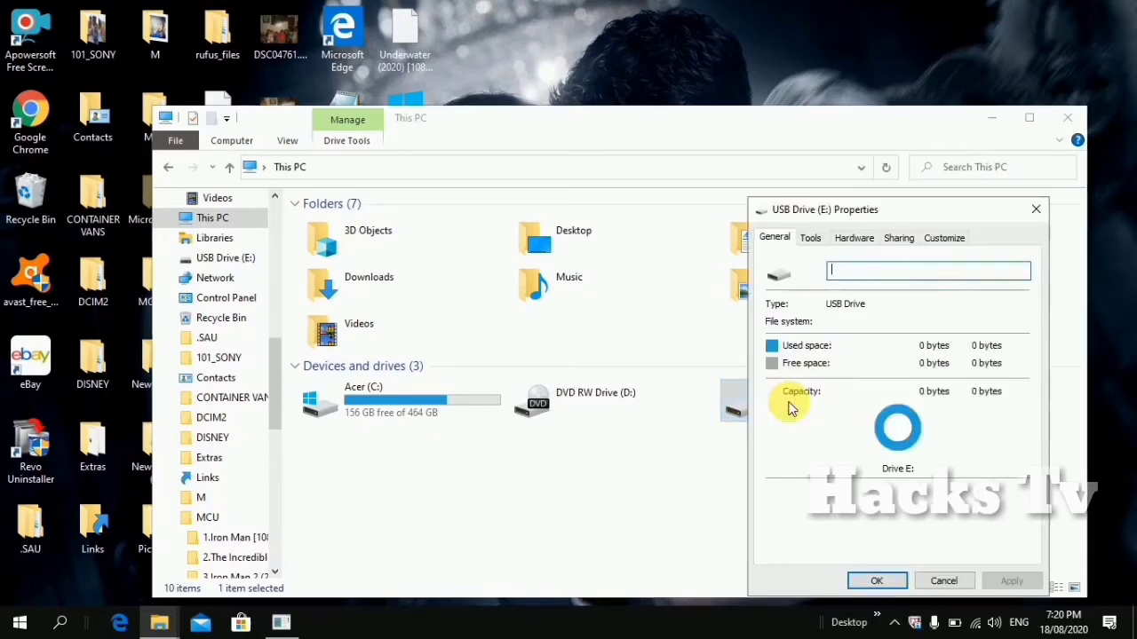
drag(685, 550, 777, 409)
drag(720, 500, 761, 449)
click(781, 409)
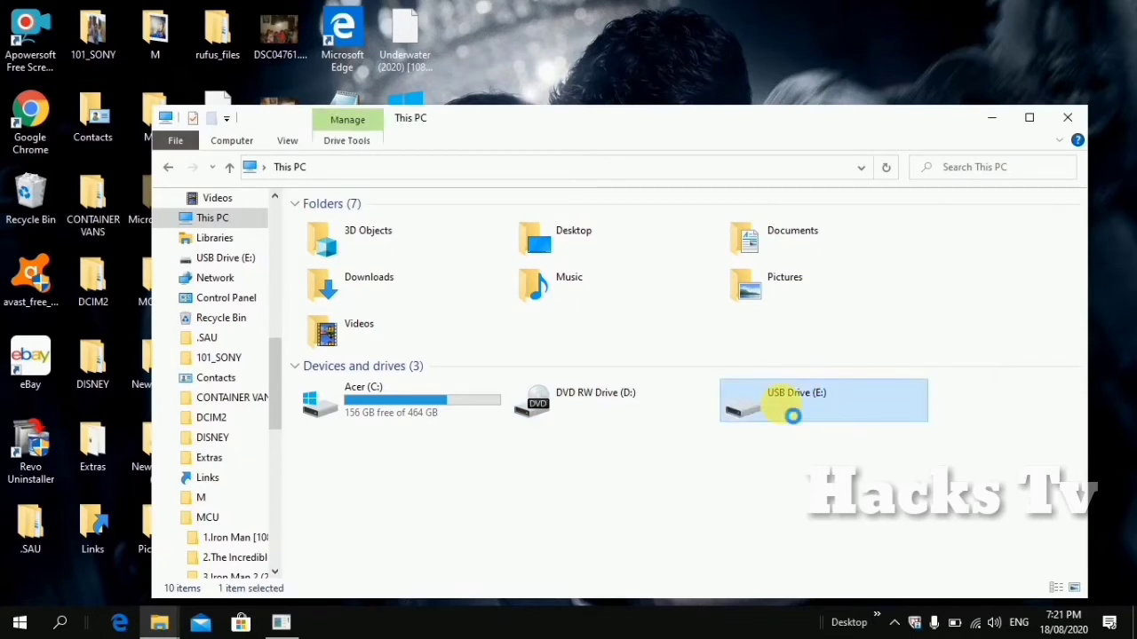
Quick-format USB Drive (E:) as FAT32 with a 16-kilobyte allocation unit size, accepting the data-erase warning
right_click(791, 415)
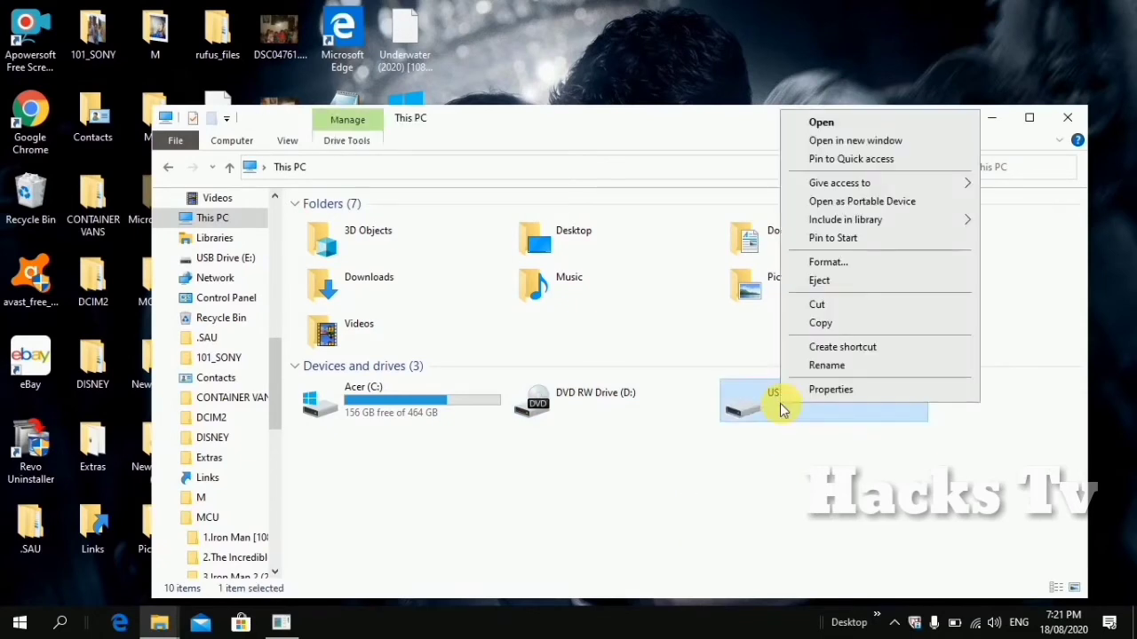
click(830, 260)
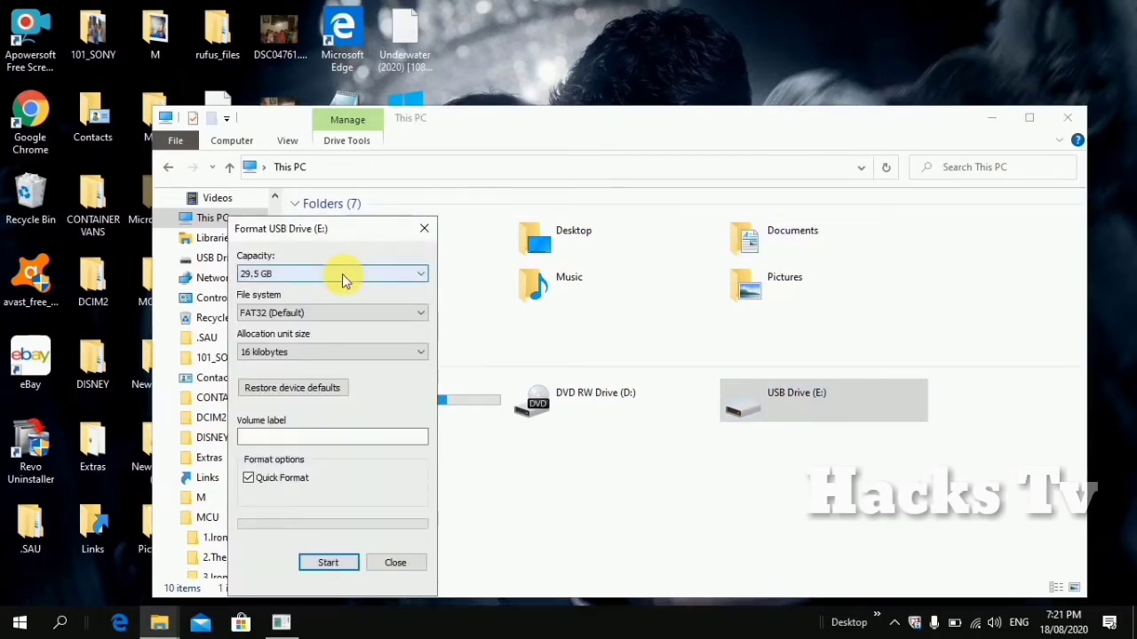
click(327, 565)
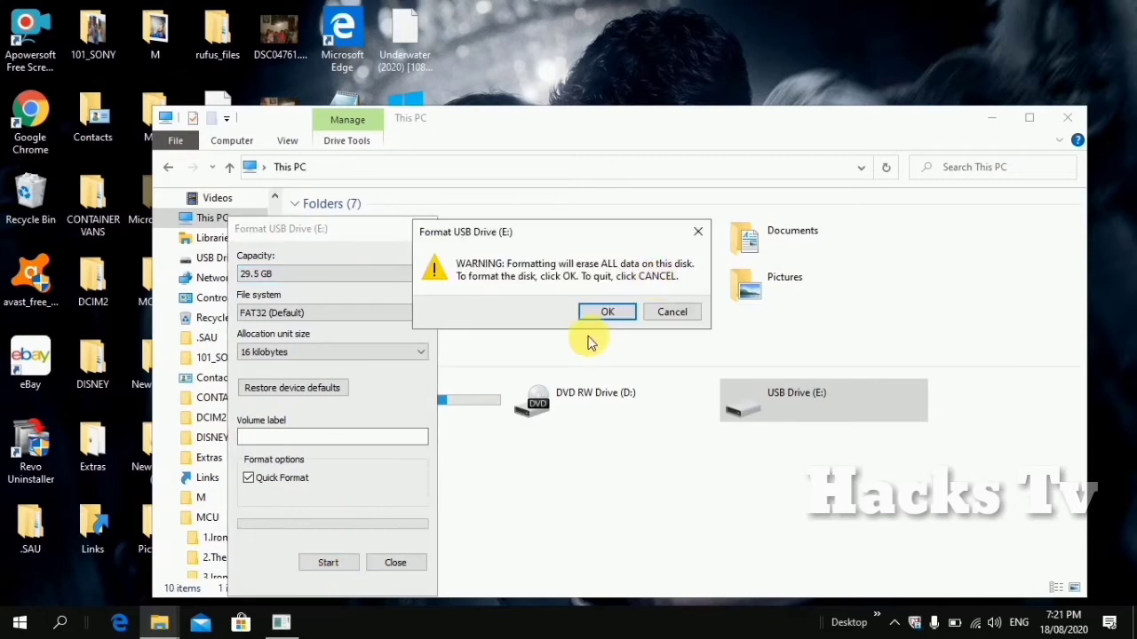
click(617, 312)
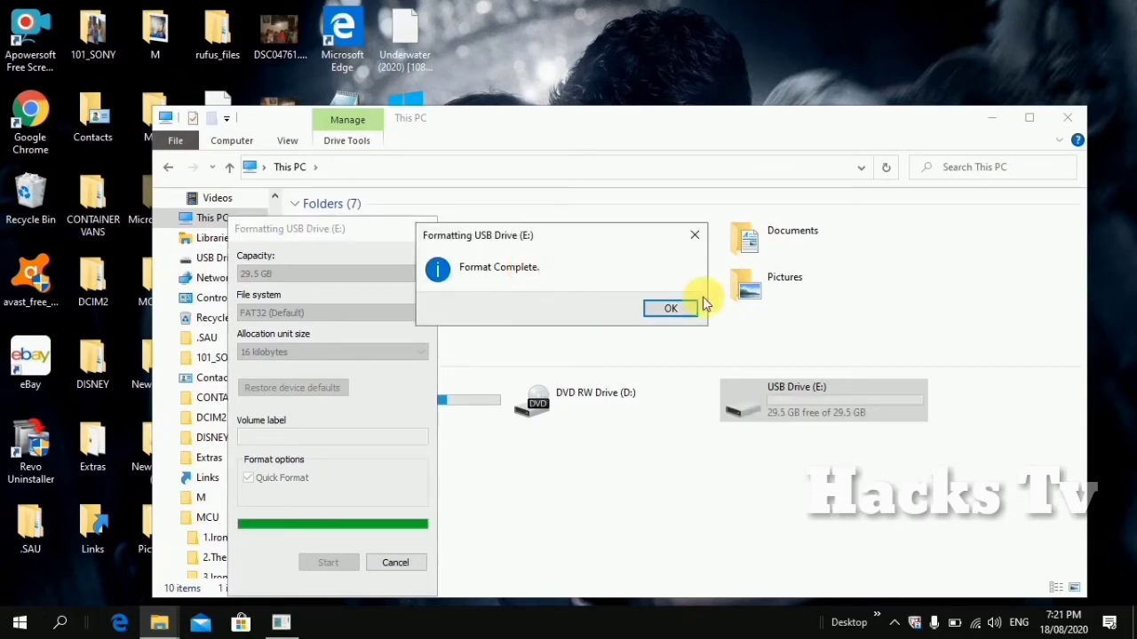
click(668, 310)
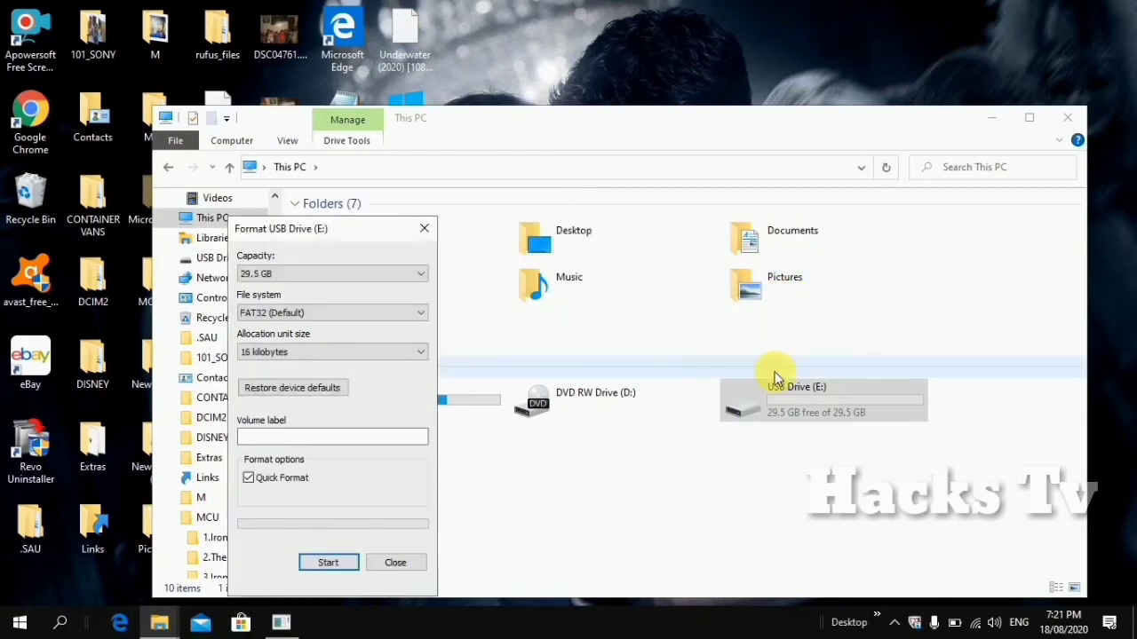
Open the formatted USB Drive (E:) to check that it is accessible, and minimize the File Explorer window
click(773, 389)
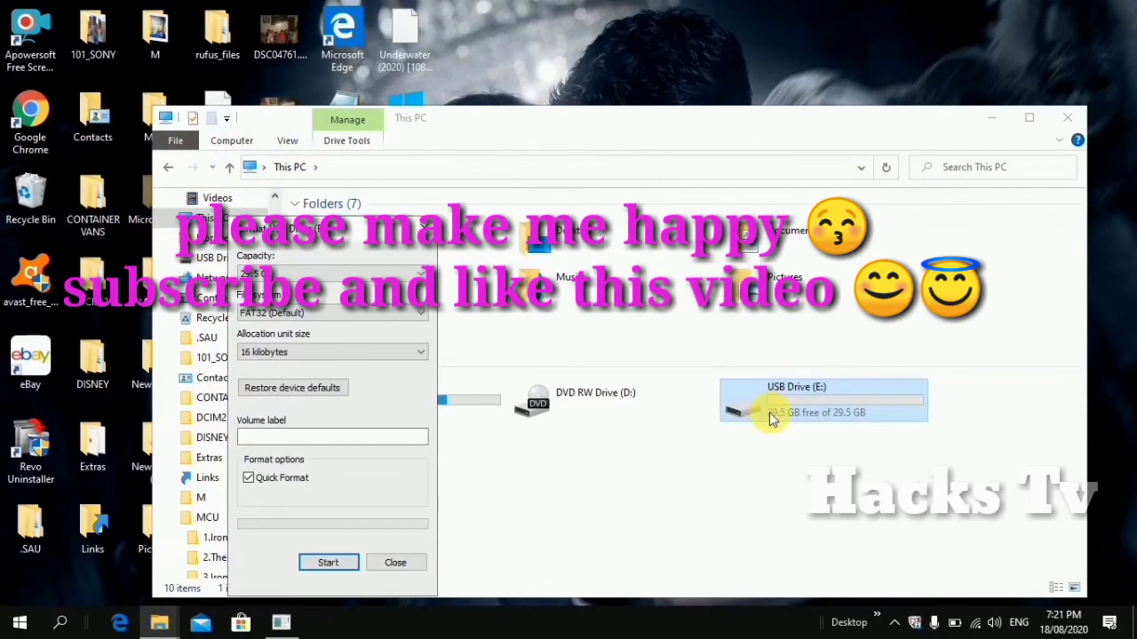
key(Escape)
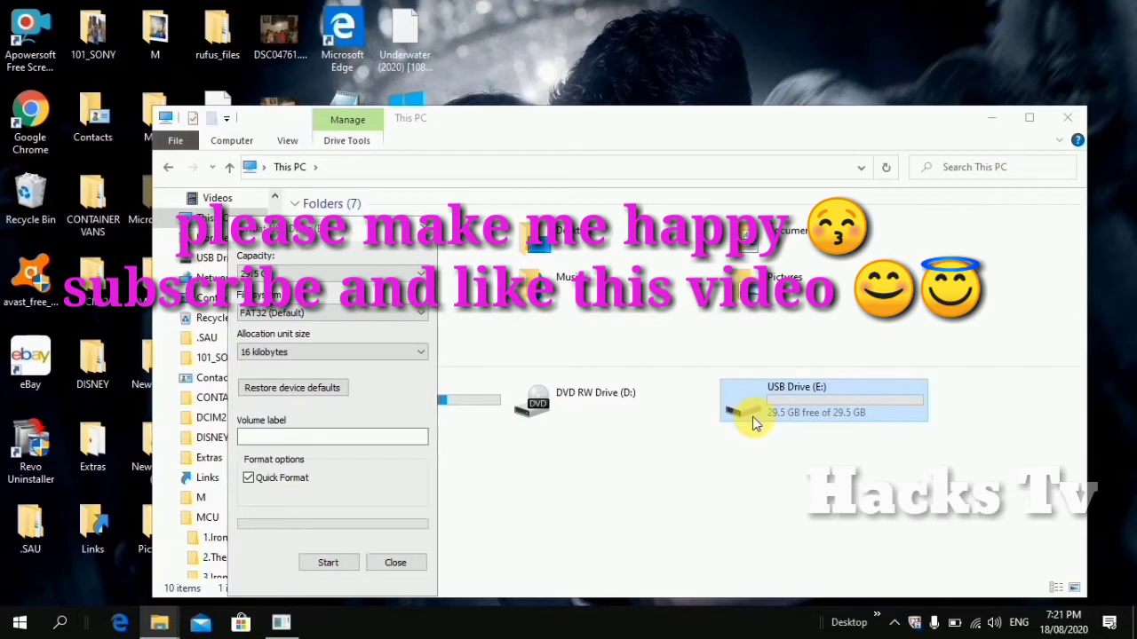
double_click(752, 416)
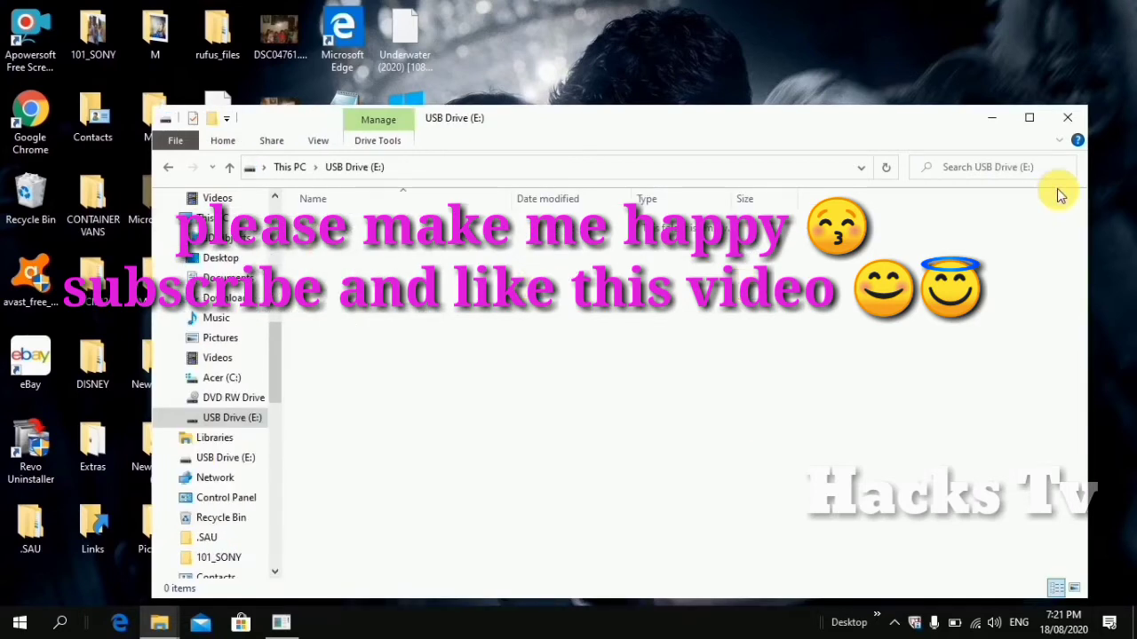
click(1002, 120)
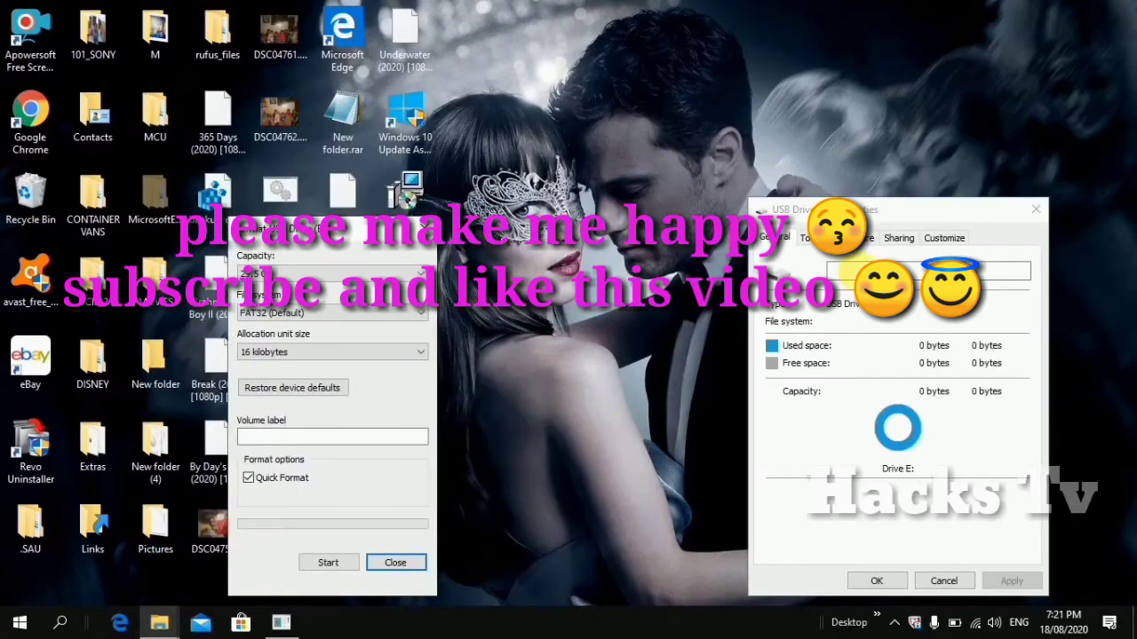
mouse_move(262, 633)
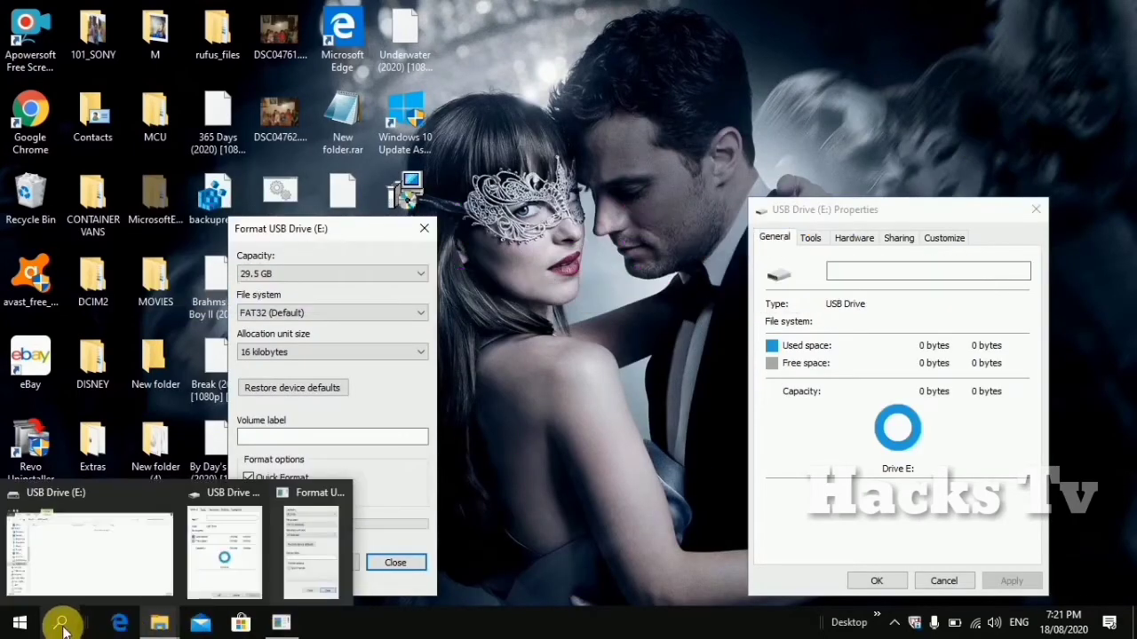
click(60, 624)
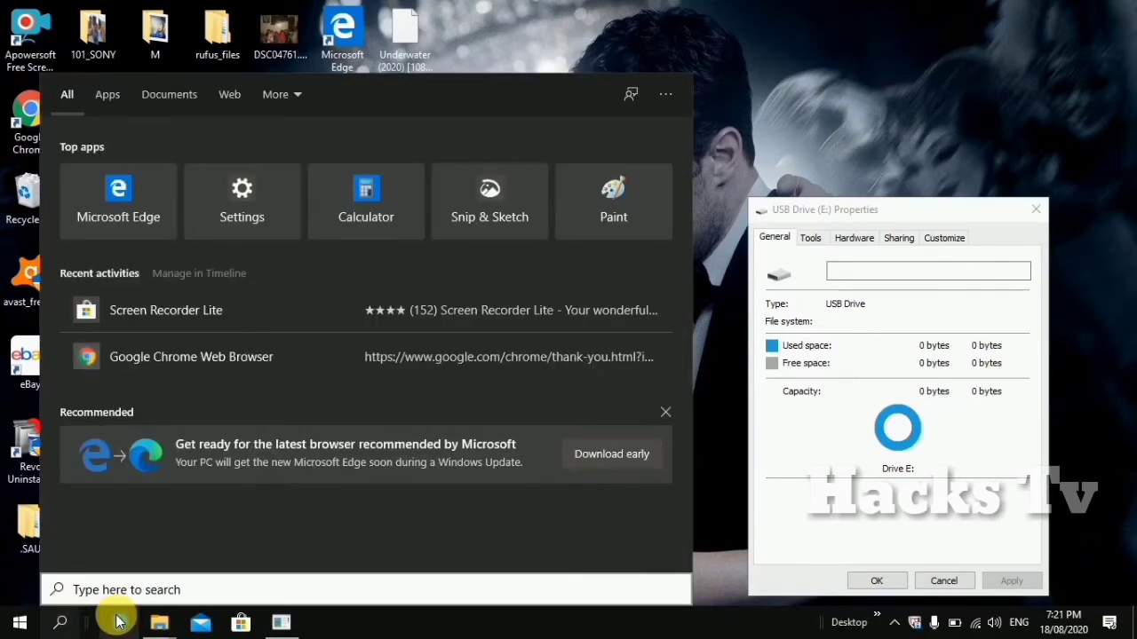
click(120, 621)
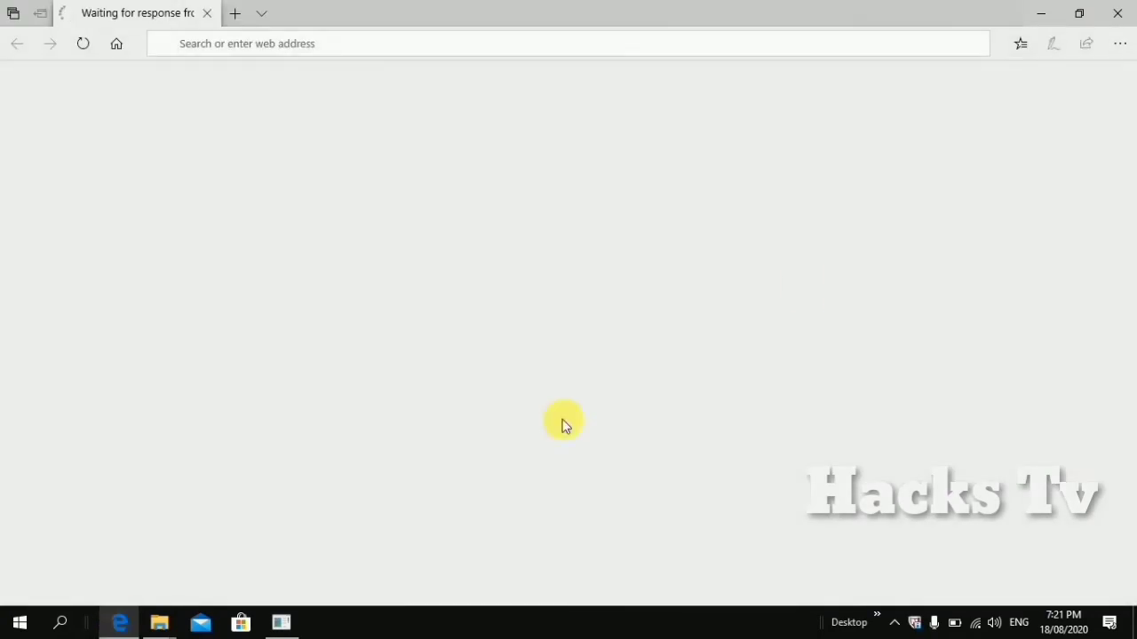
click(1121, 10)
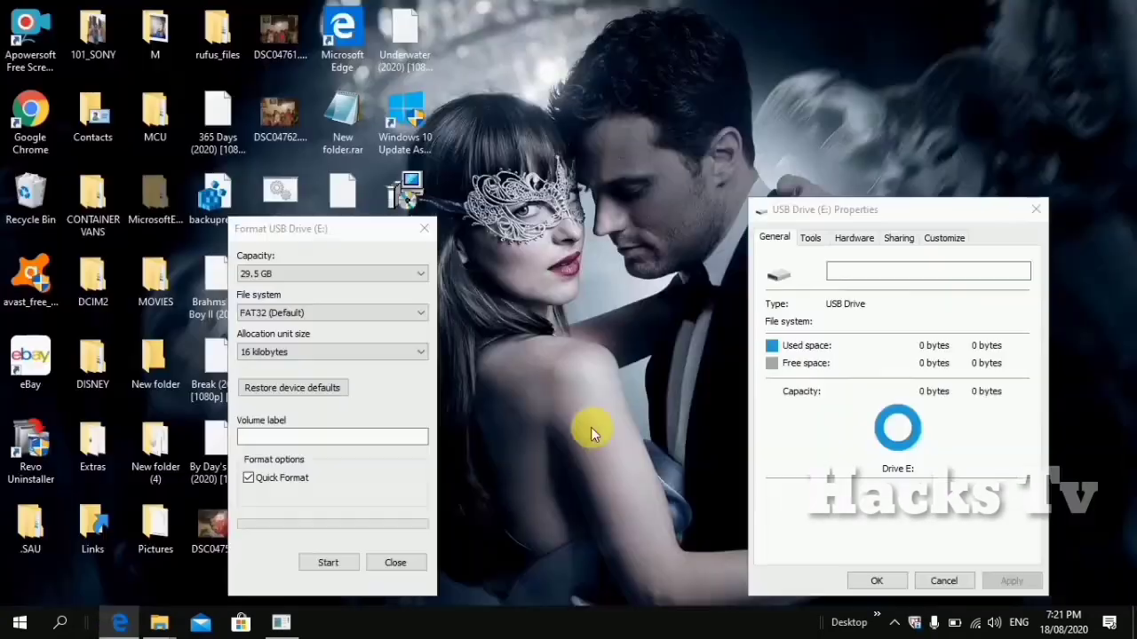
Search Windows for "disk man", open Create and format hard disk partitions, and close the leftover USB Drive (E:) Properties dialog
click(60, 622)
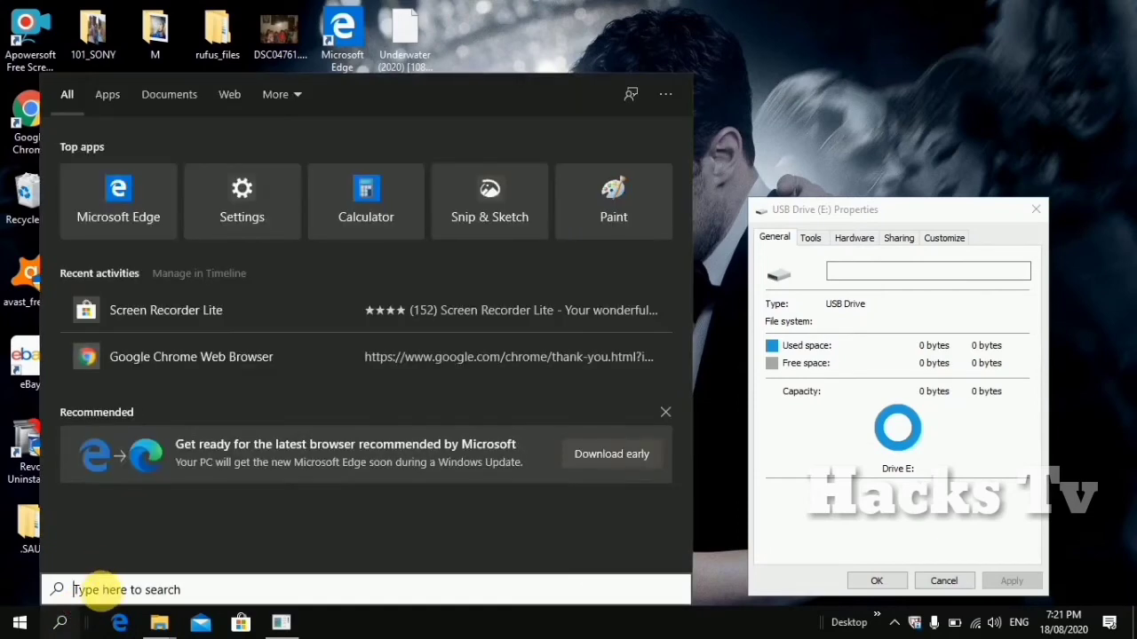
text(disk man)
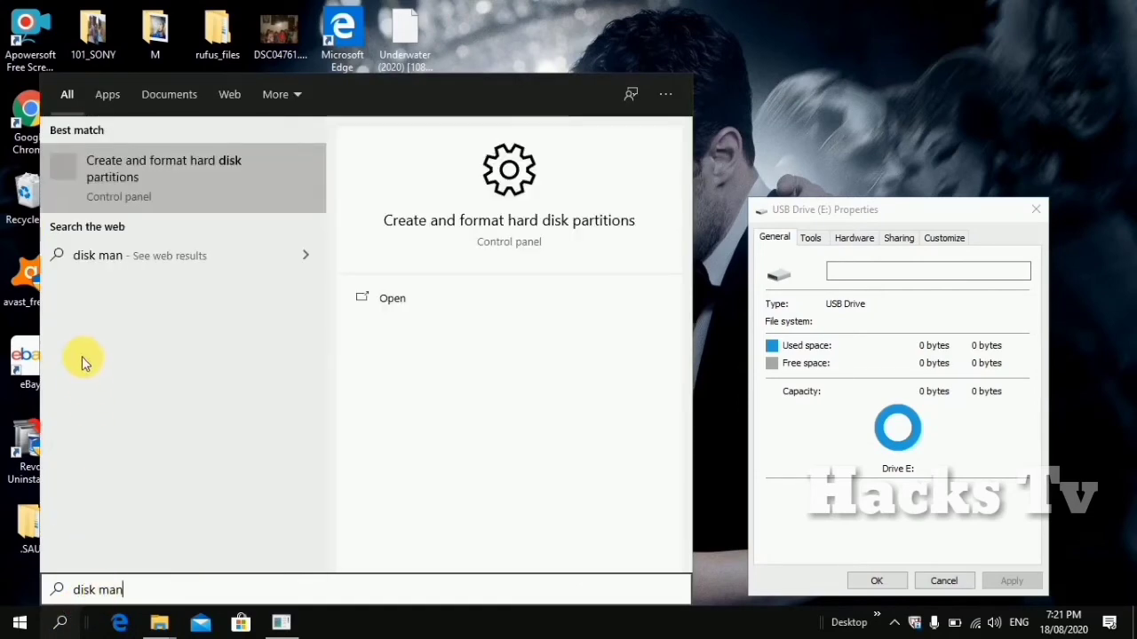
click(171, 189)
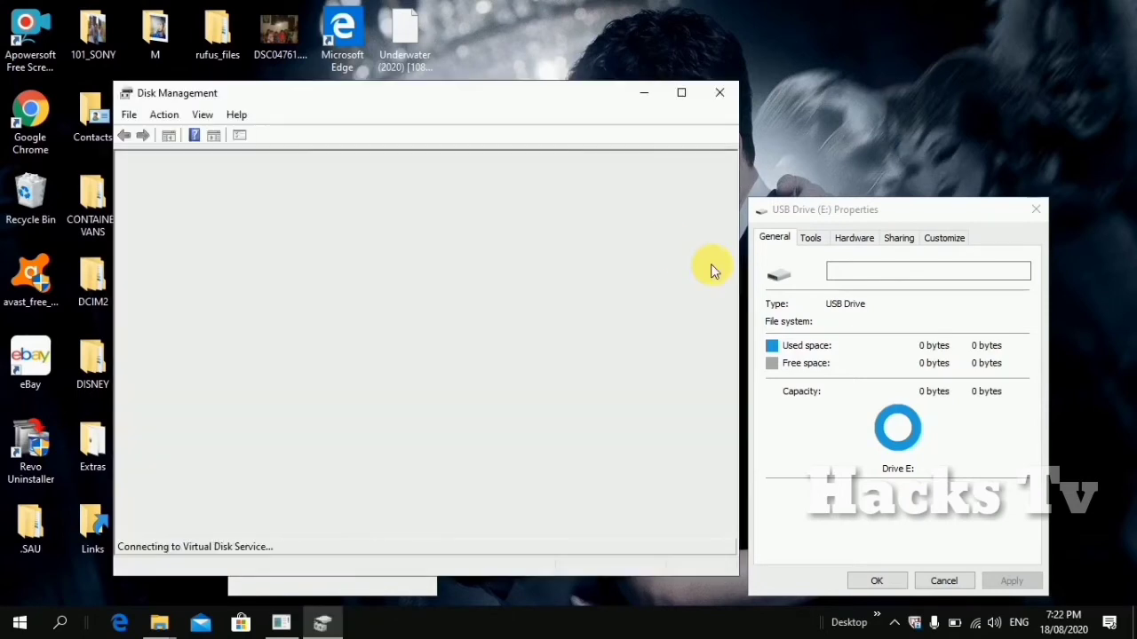
click(1040, 208)
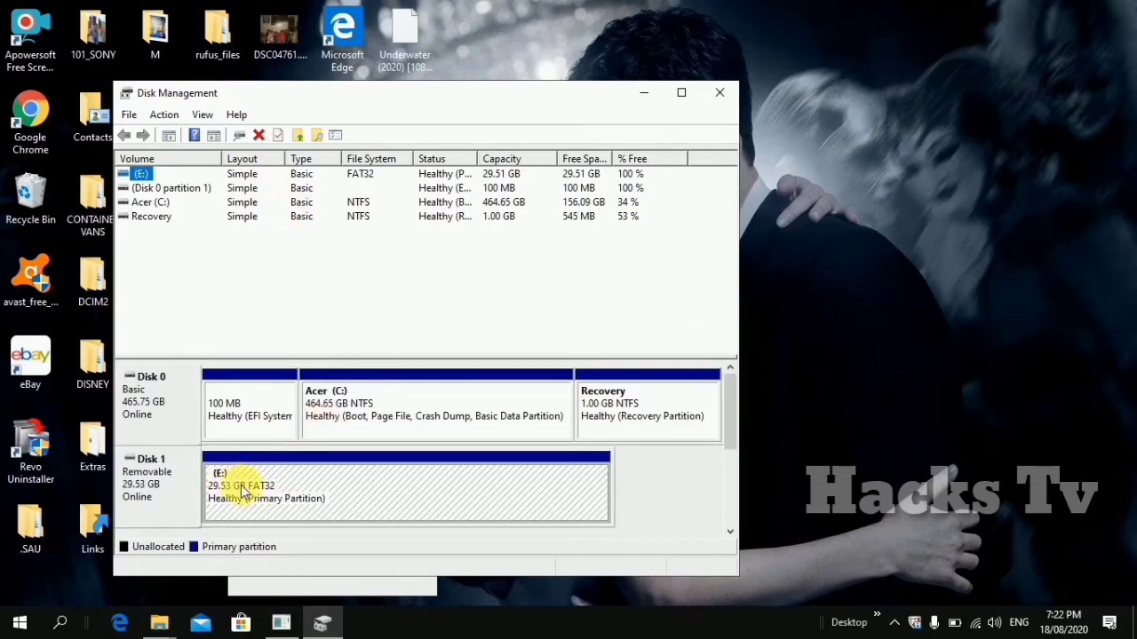
Quick-format the E: volume on Disk 1 as NTFS with the label New Volume, accept the data-erase warning, and minimize Disk Management
right_click(222, 491)
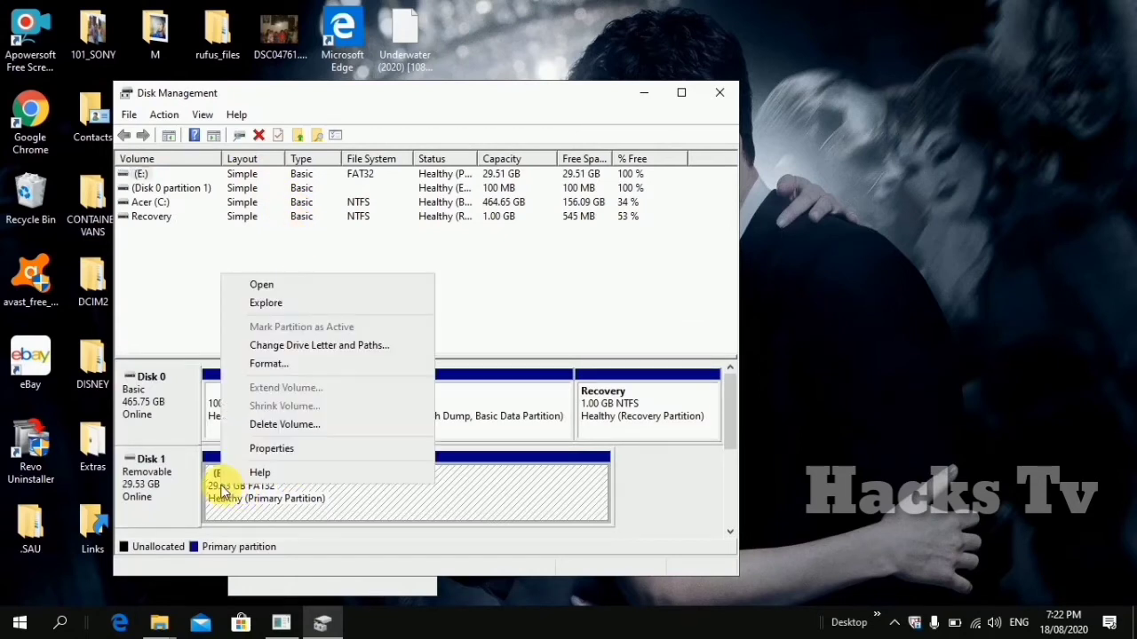
click(251, 364)
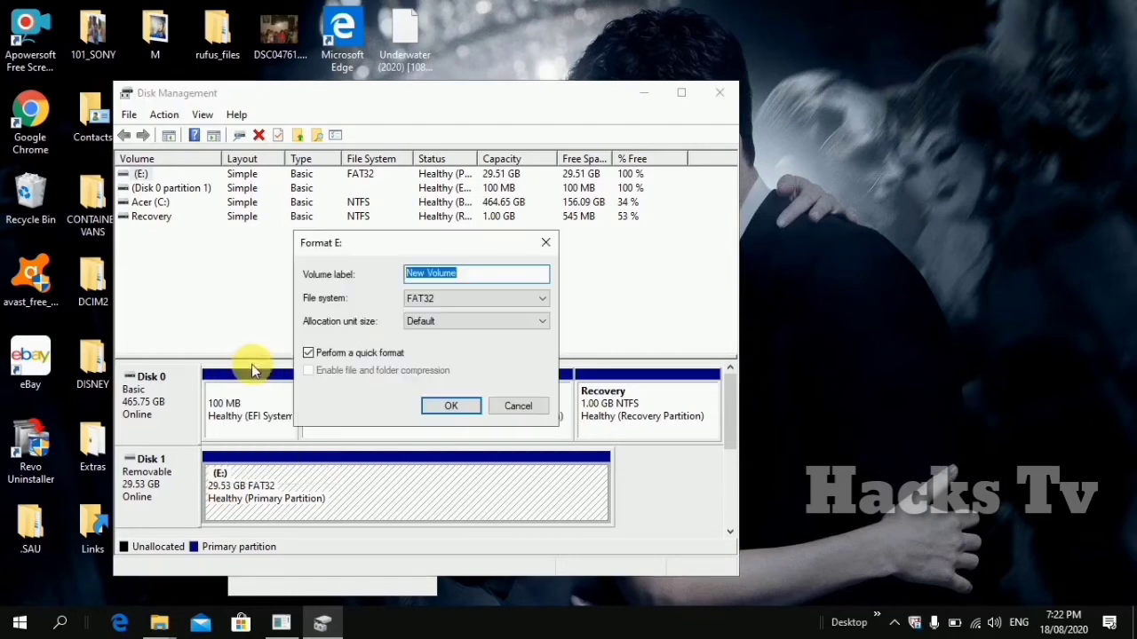
click(427, 301)
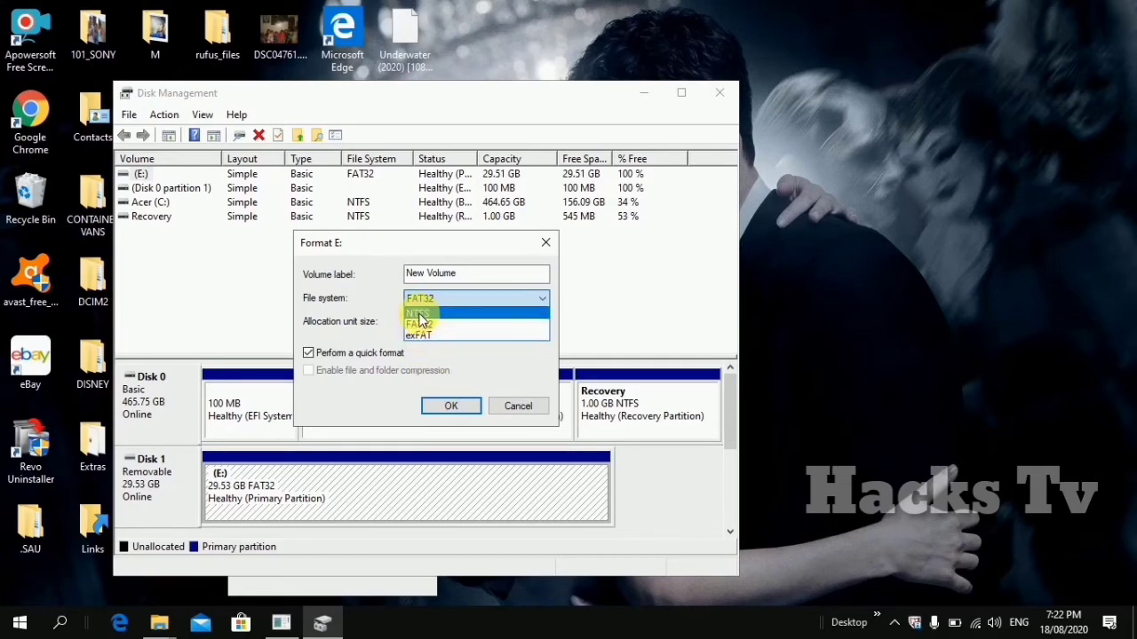
click(418, 314)
click(448, 404)
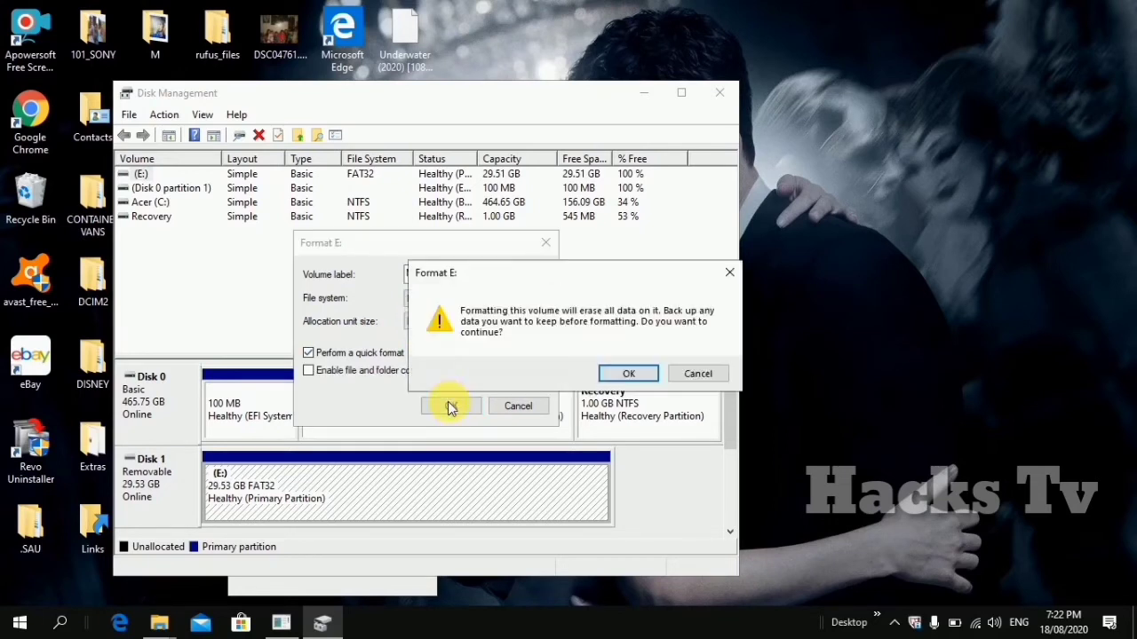
click(630, 375)
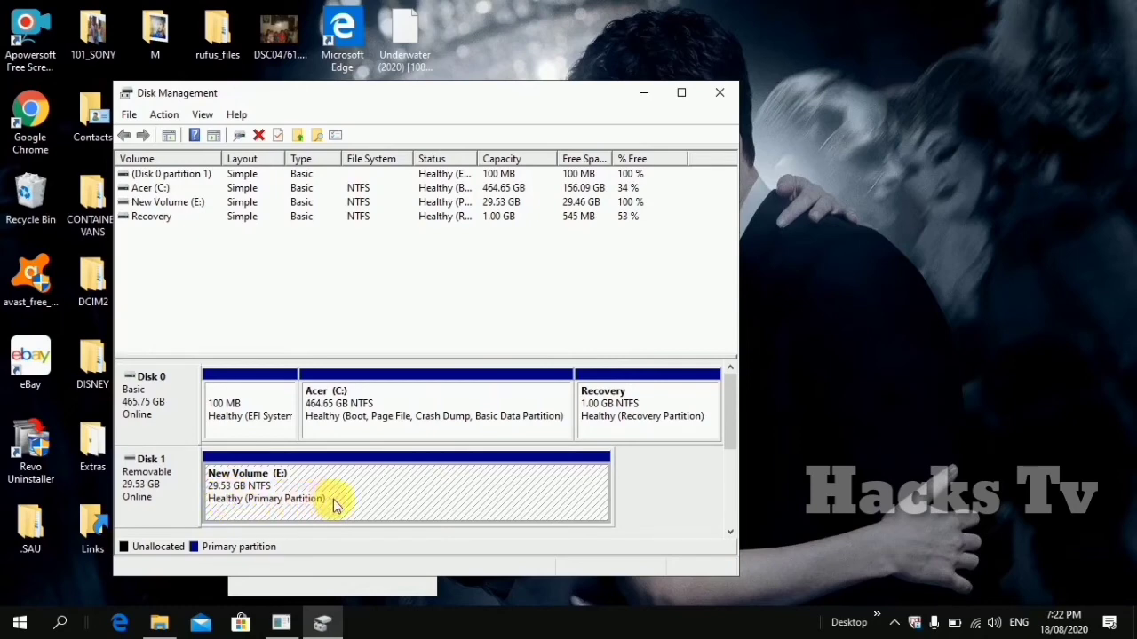
click(638, 92)
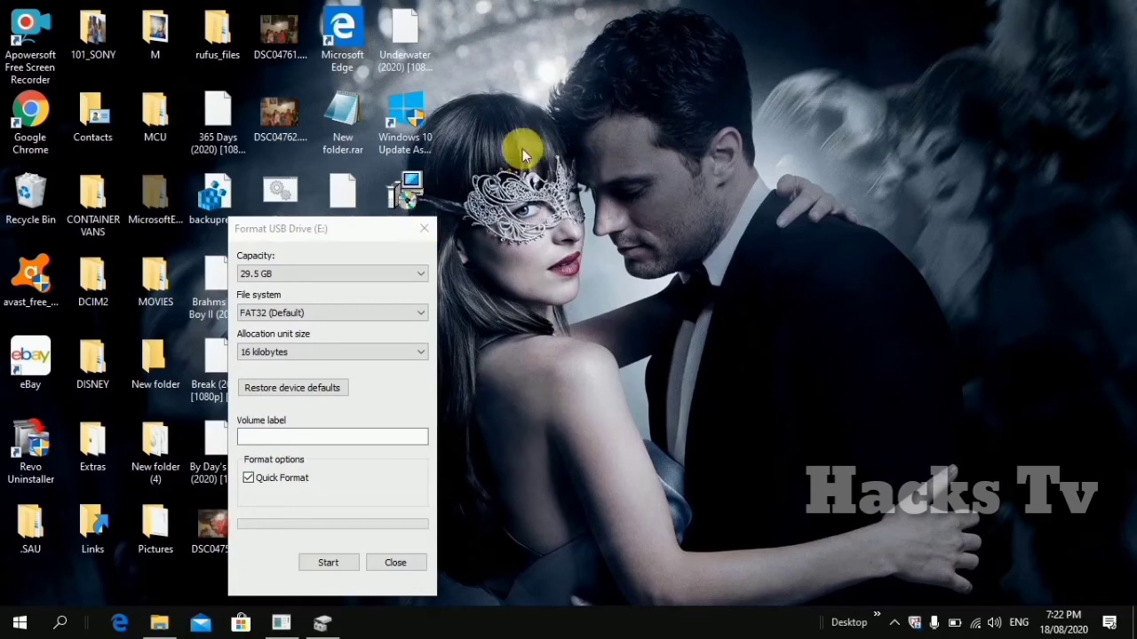
Close the leftover Format USB Drive (E:) dialog and check the New Volume (E:) drive under This PC in File Explorer
click(430, 226)
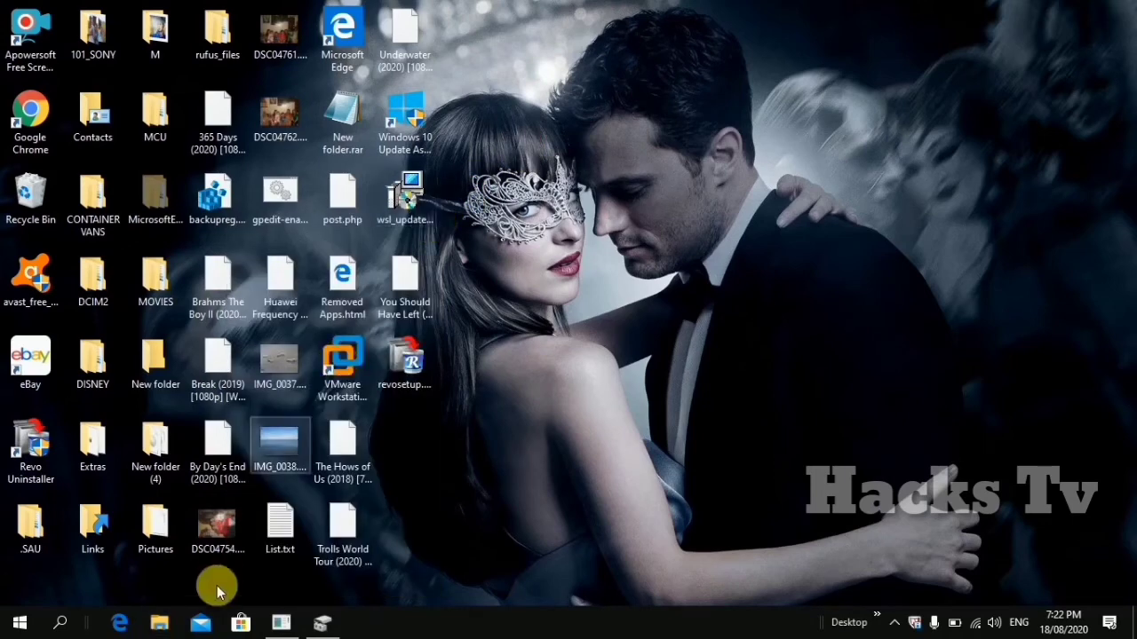
click(163, 625)
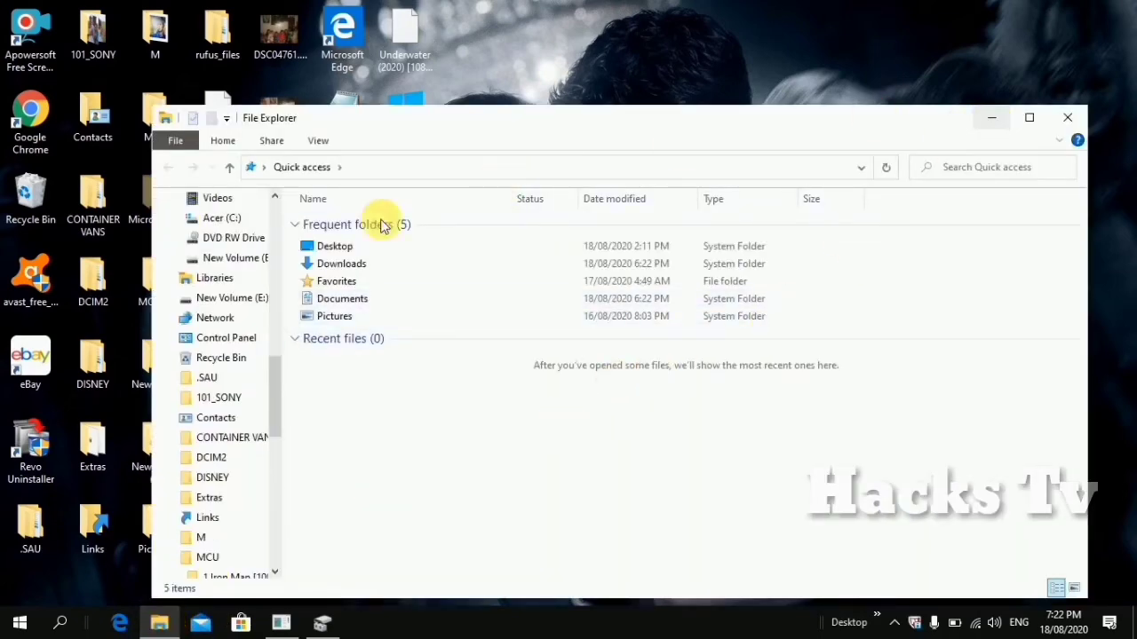
drag(275, 368, 272, 330)
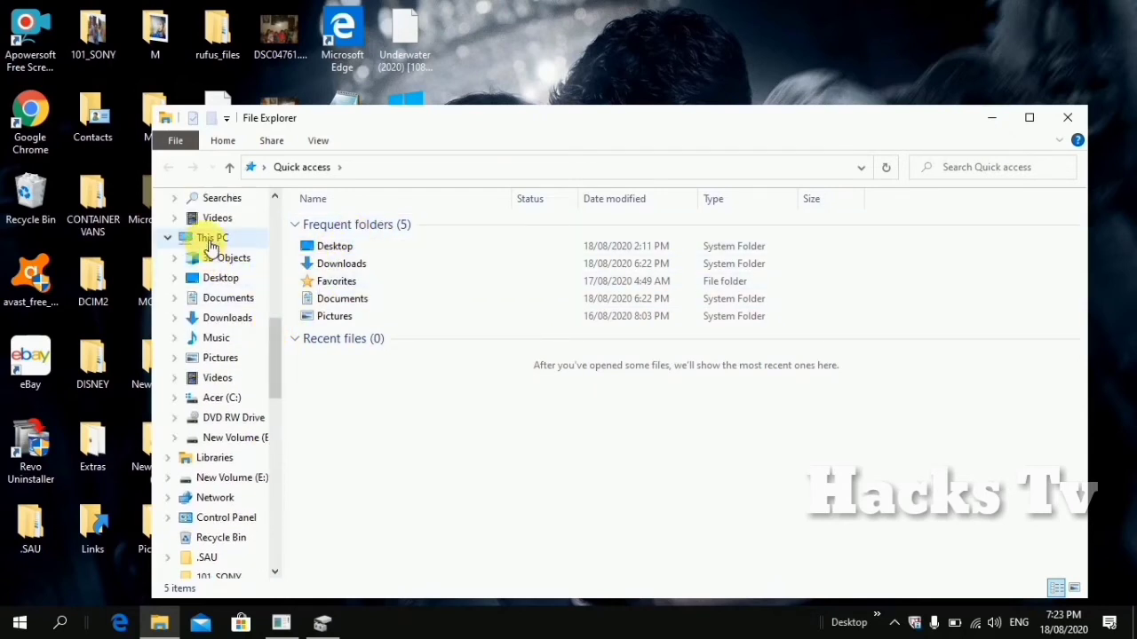
double_click(213, 238)
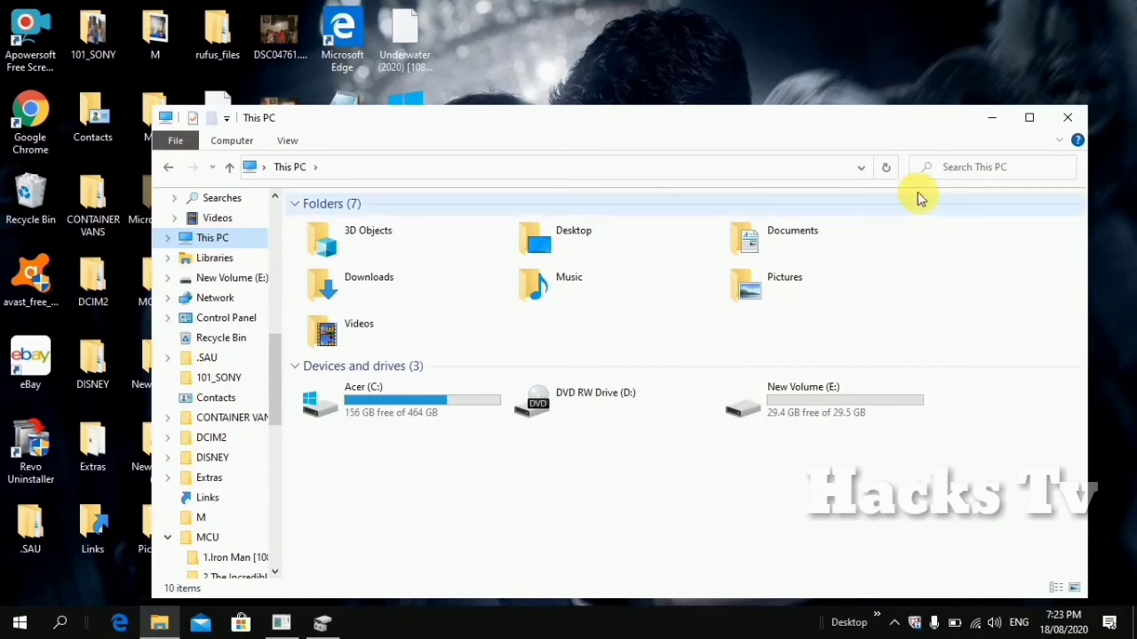
click(987, 118)
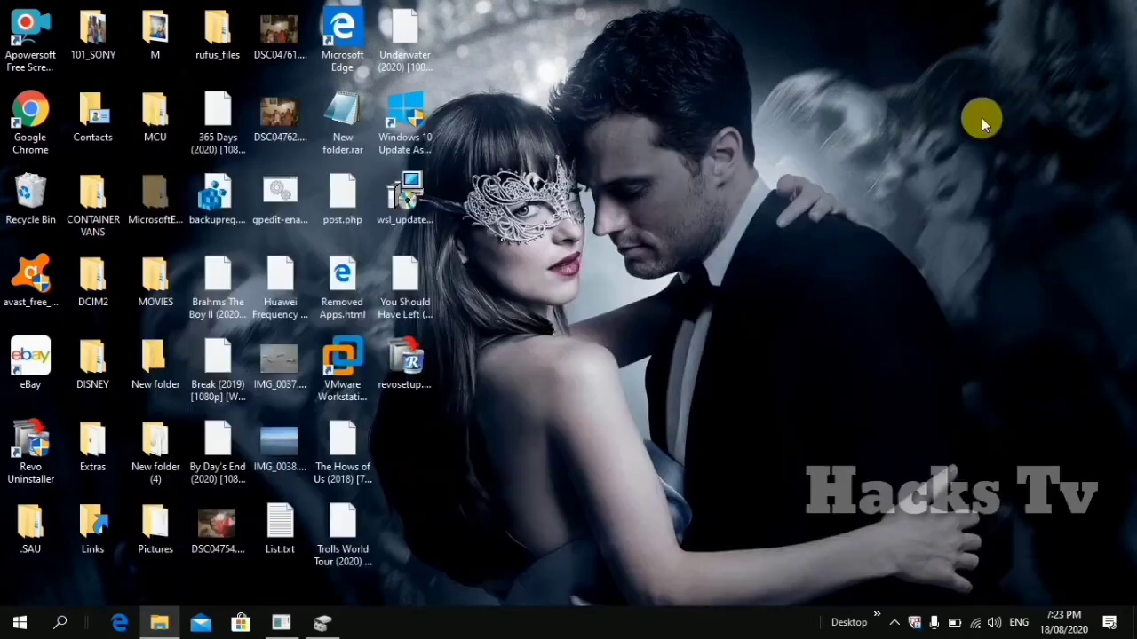
Refresh the desktop and open the rufus_files folder to view its contents, minimizing its window when done
right_click(796, 114)
click(815, 163)
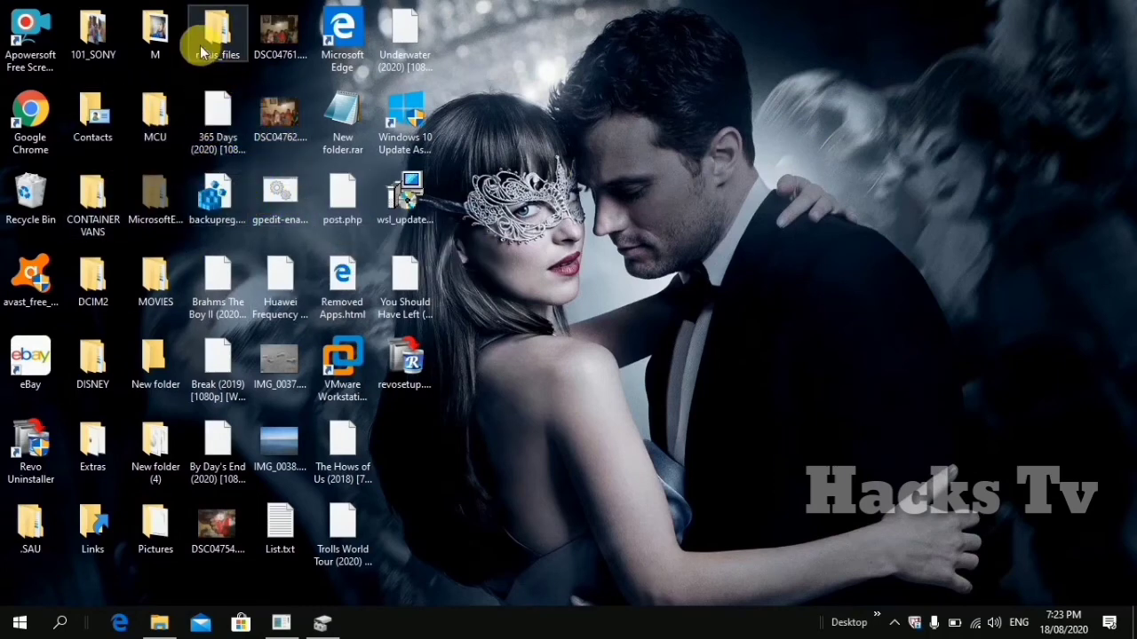
click(233, 47)
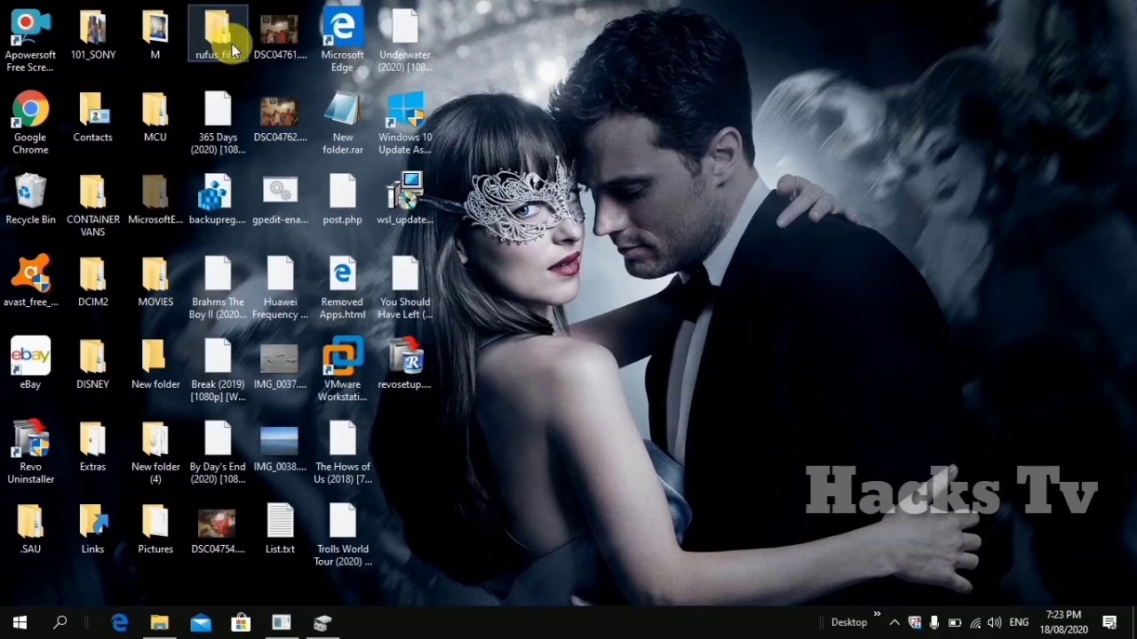
click(232, 43)
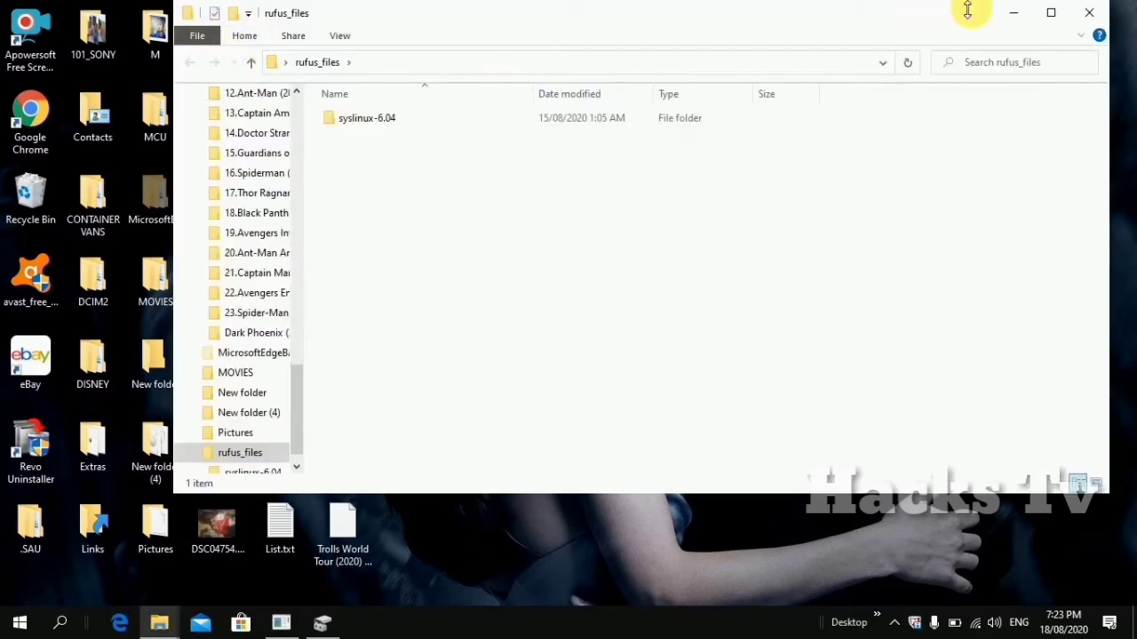
click(1013, 12)
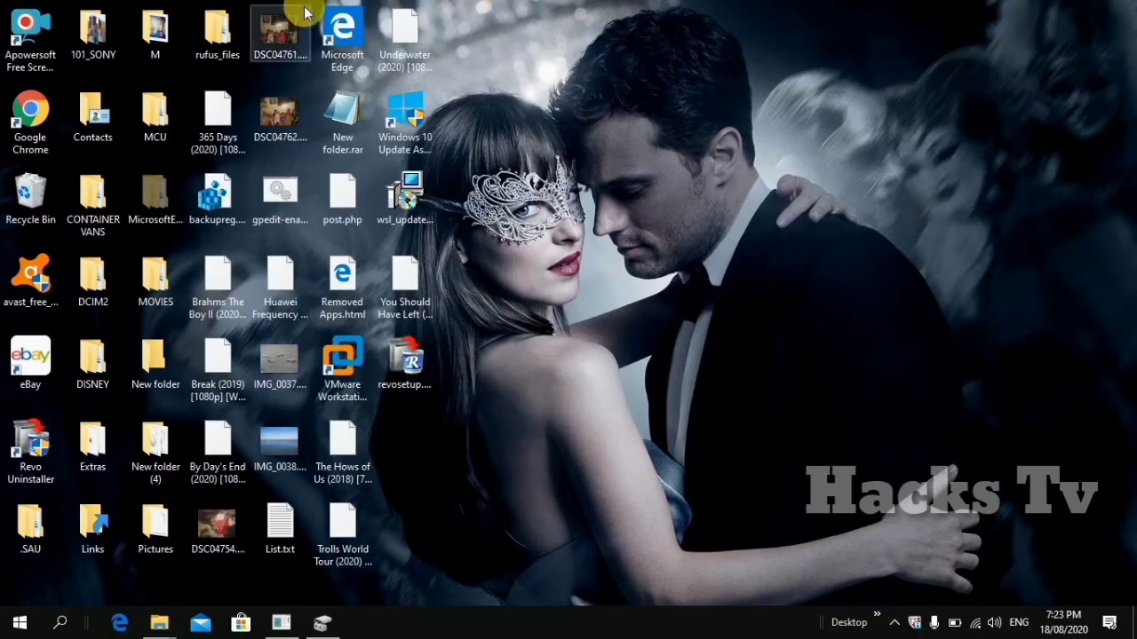
Move the rufus_files folder from the desktop to New Volume (E:) and refresh the drive's file listing
right_click(229, 16)
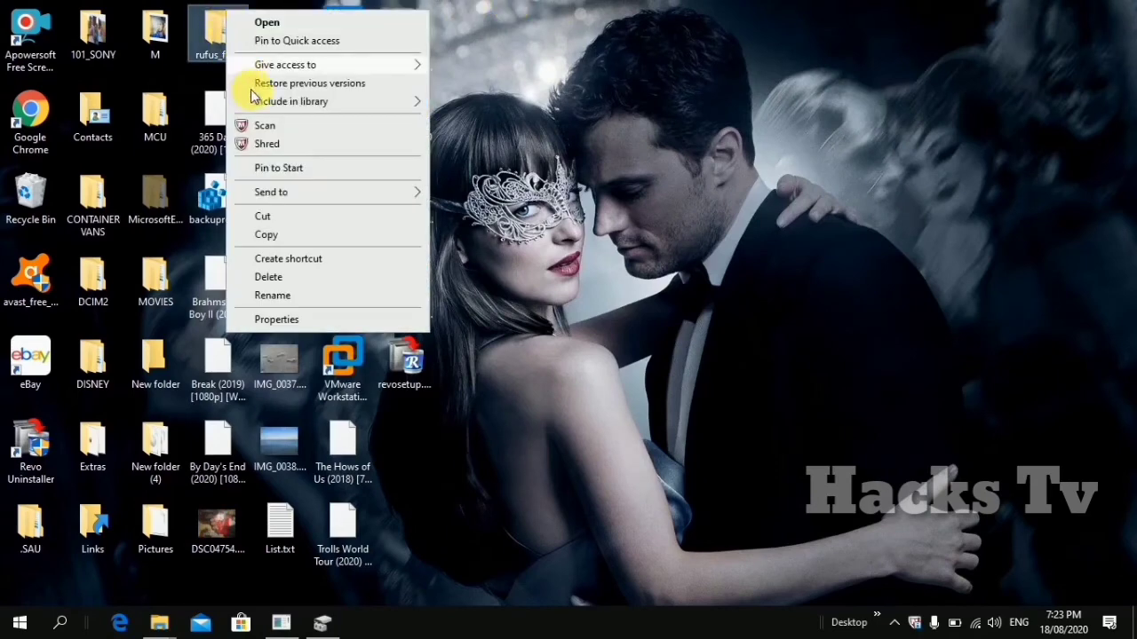
click(286, 221)
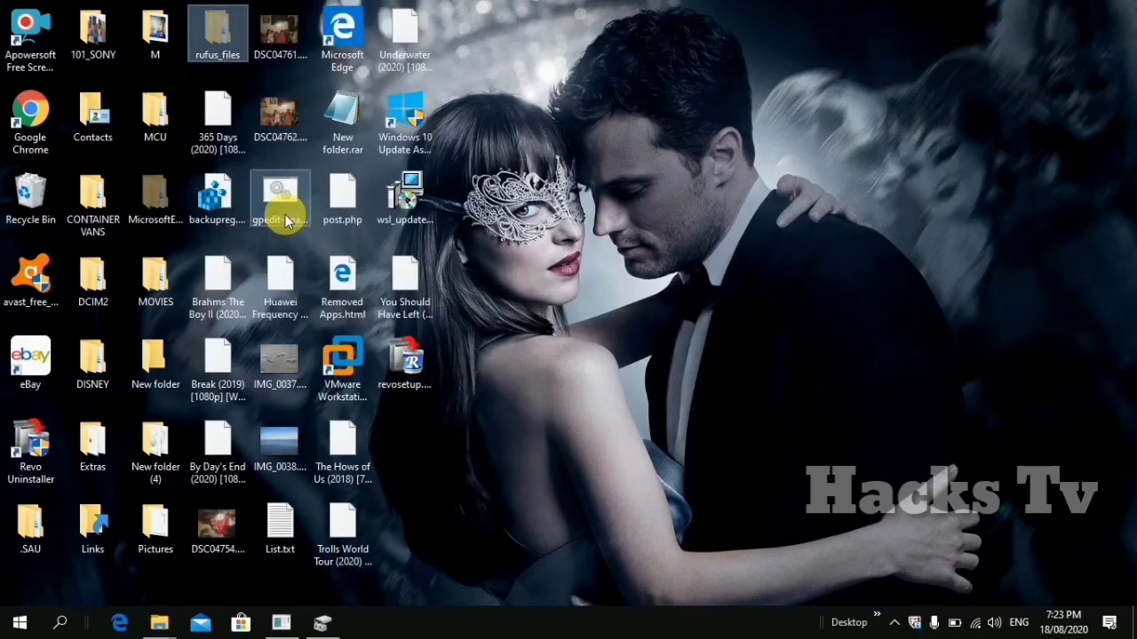
mouse_move(160, 625)
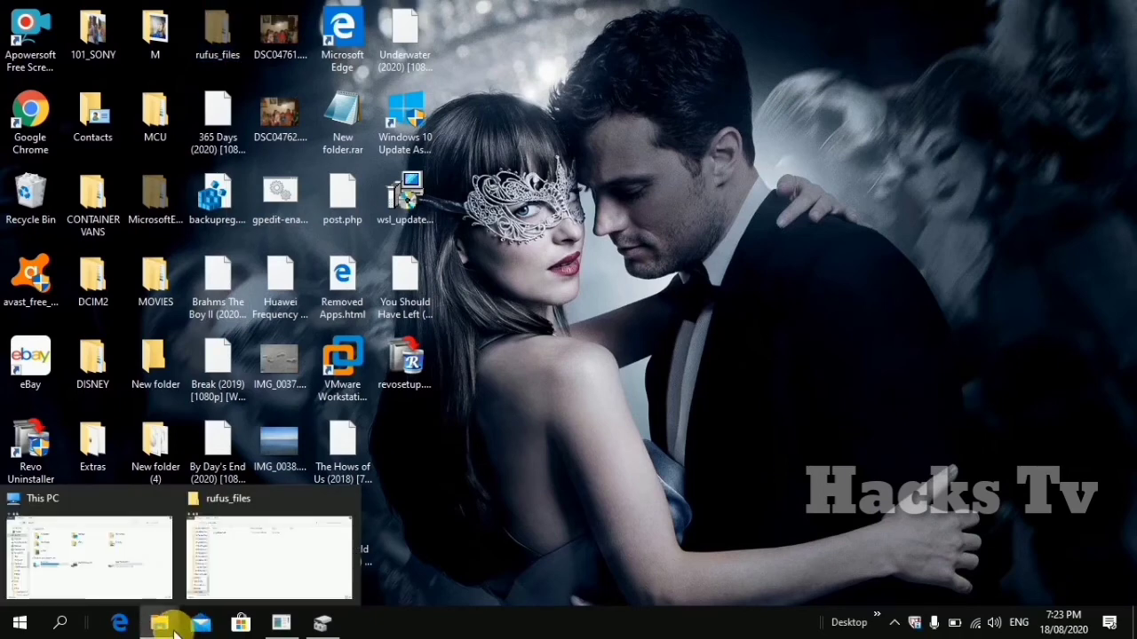
click(271, 577)
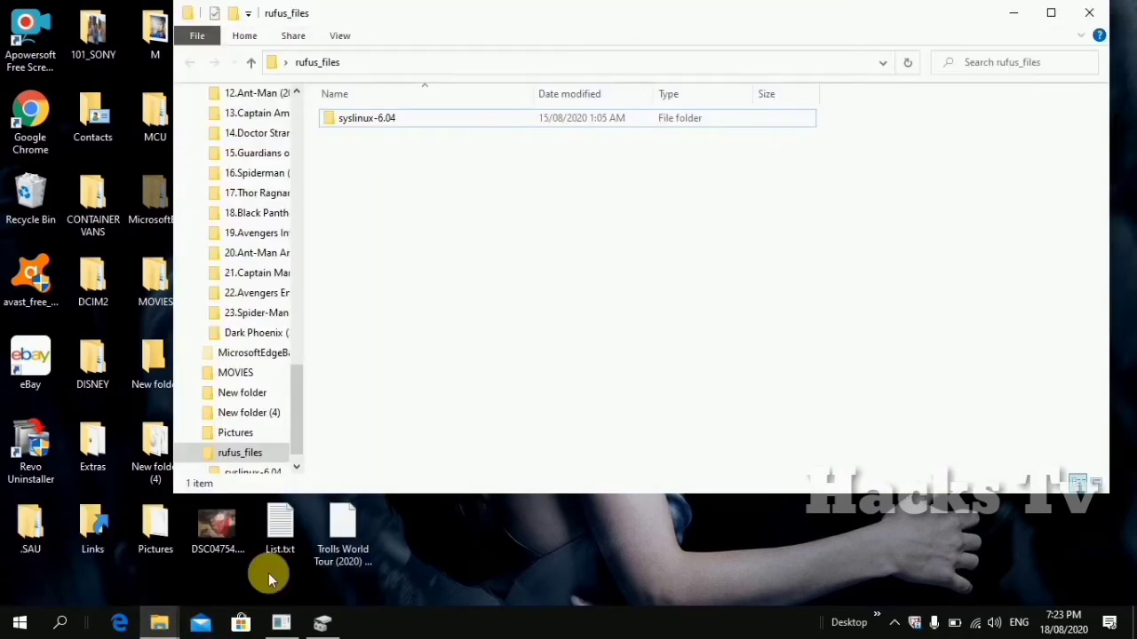
mouse_move(158, 627)
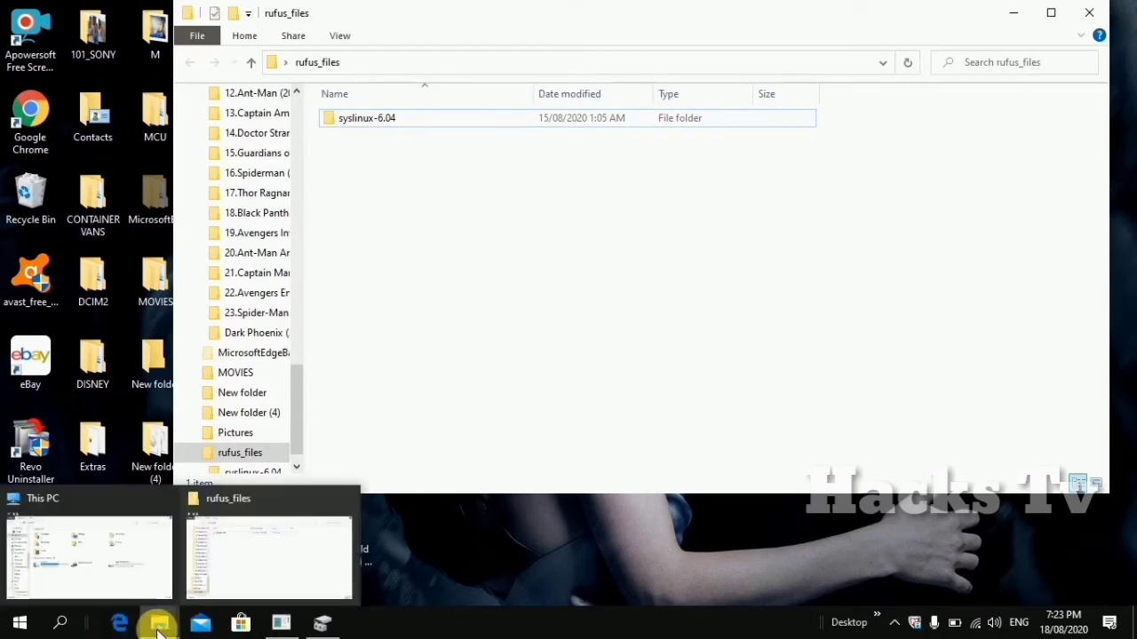
click(122, 577)
double_click(773, 387)
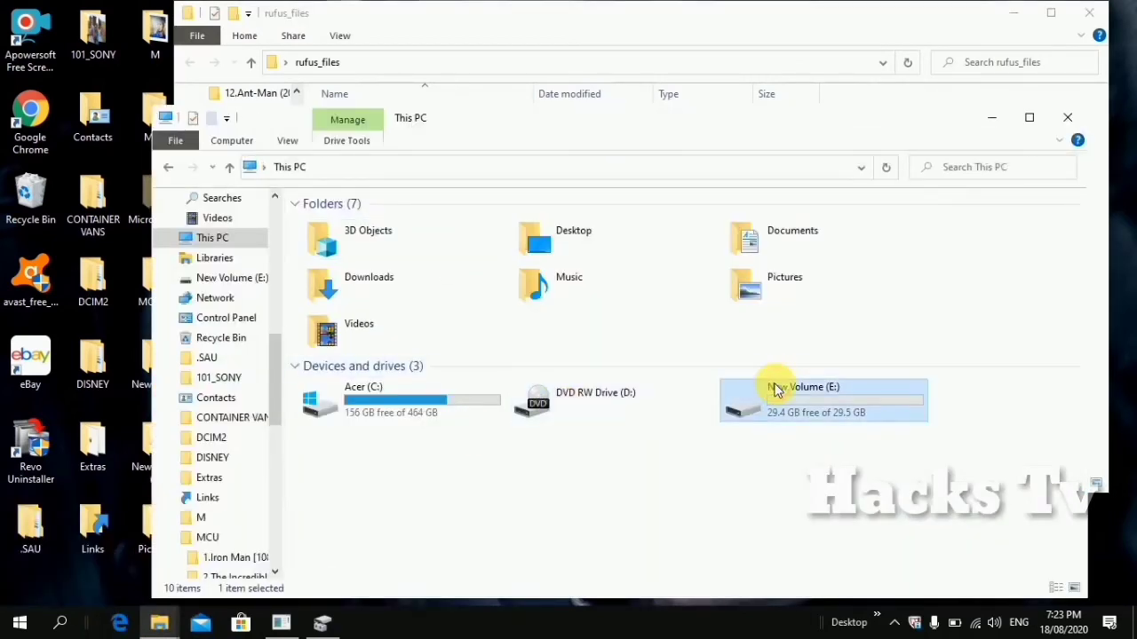
right_click(579, 280)
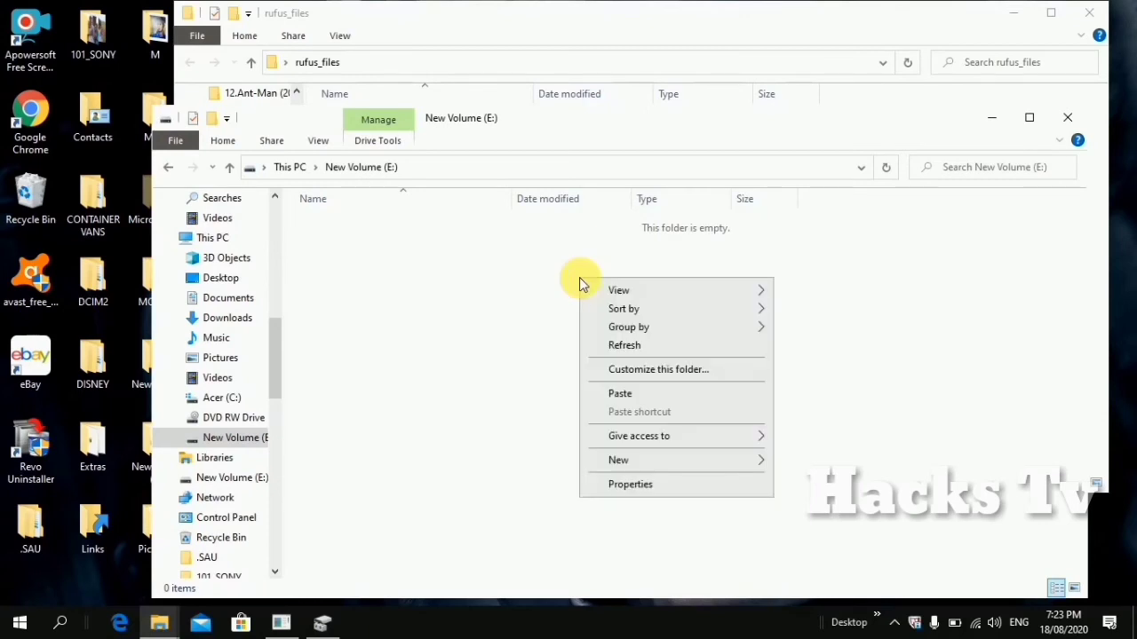
click(619, 395)
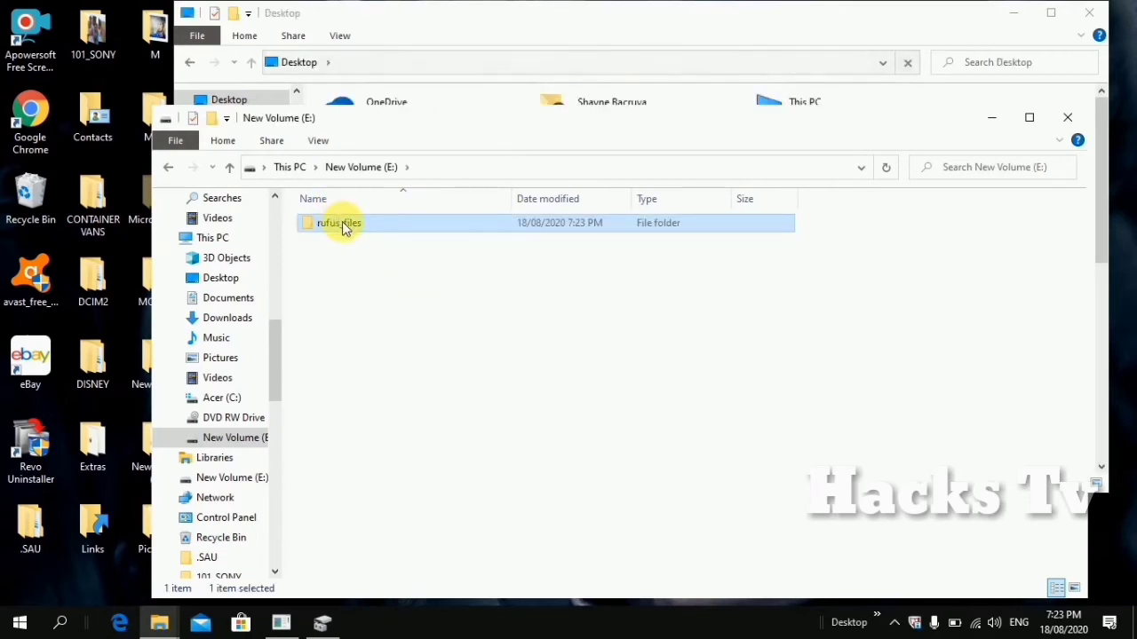
right_click(394, 277)
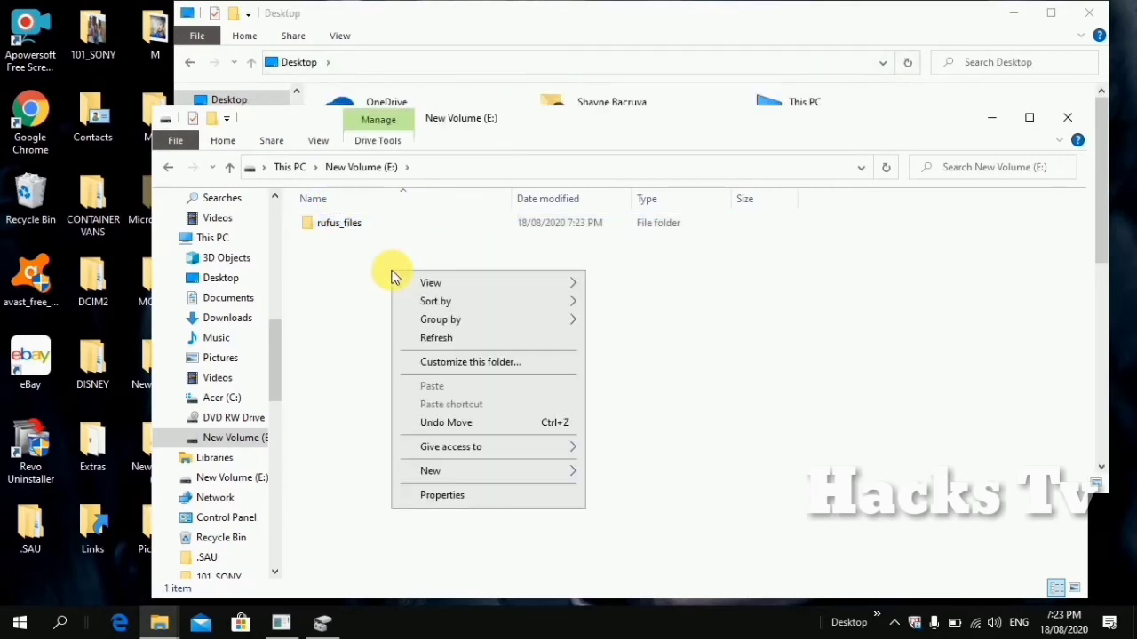
click(438, 339)
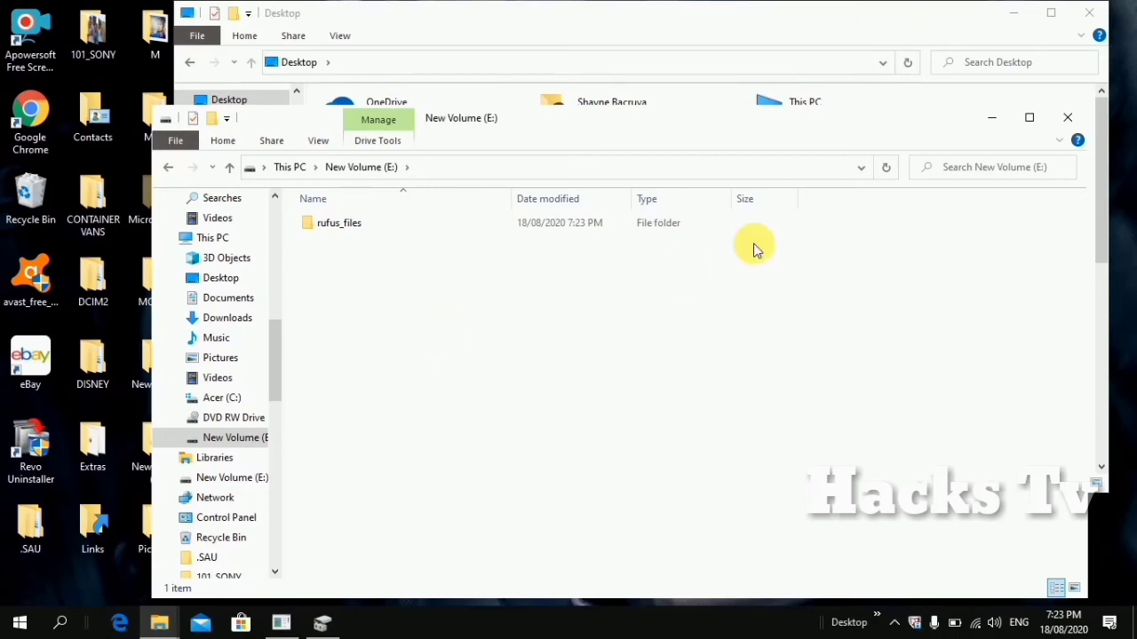